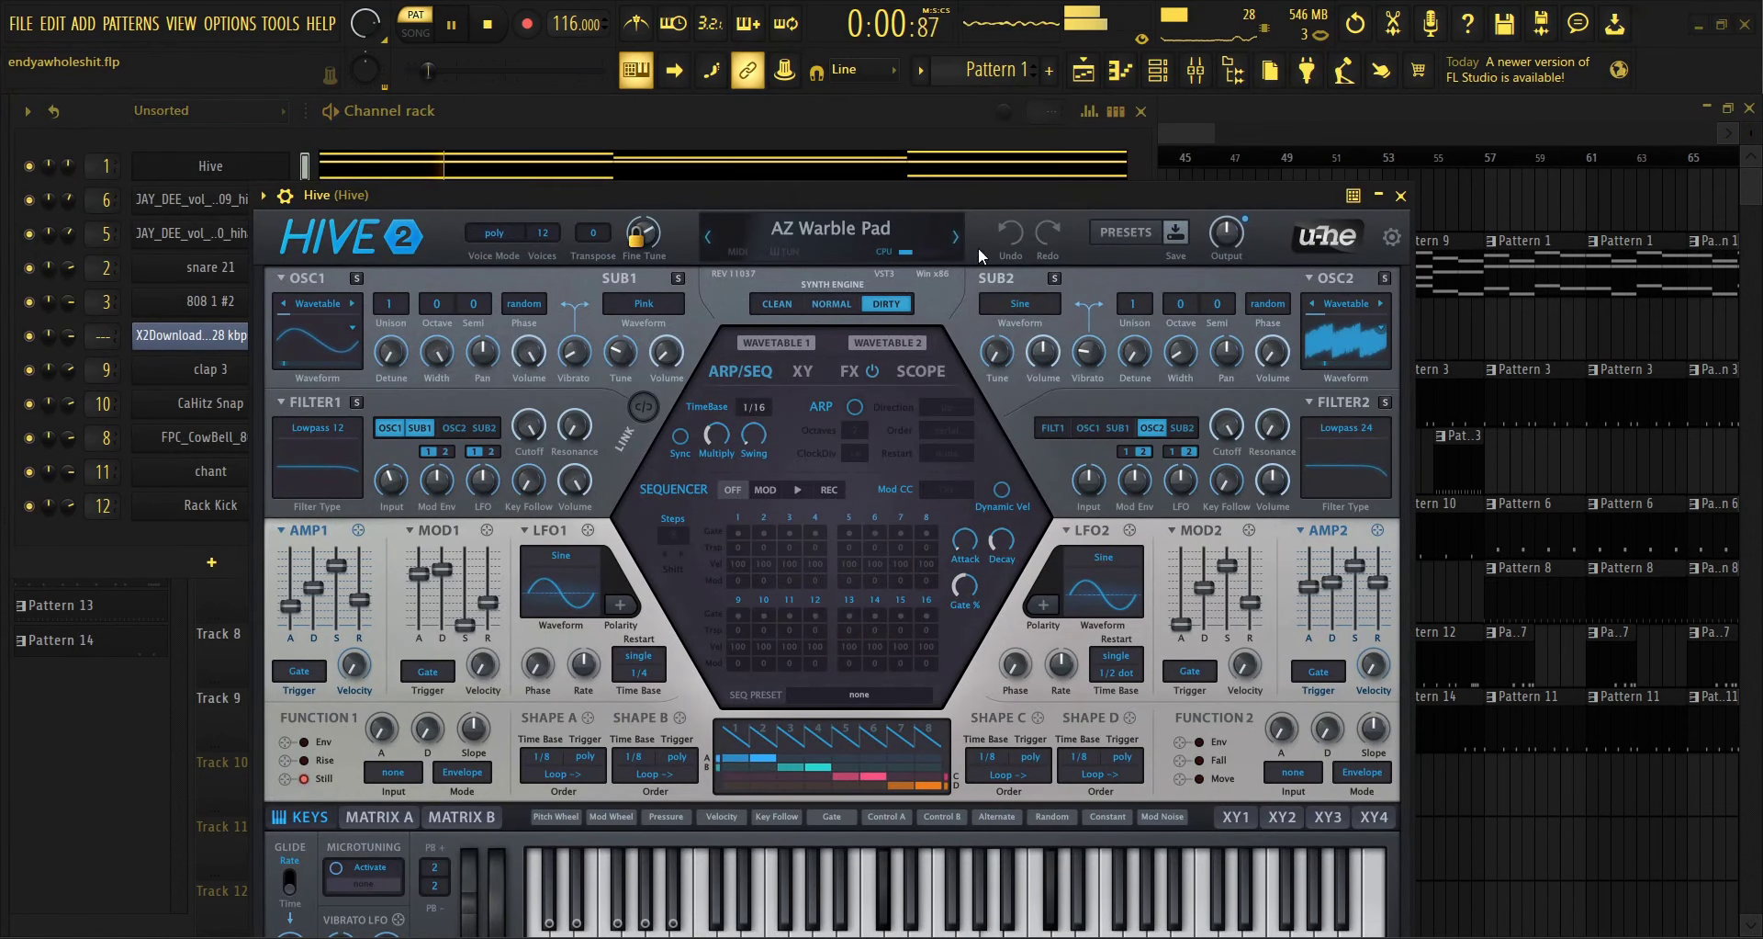
Close the Hive synth window and review Pattern 1's Hive chord notes in the piano roll, stopping playback before closing it.
{"action": "left_click", "coordinate": [1380, 197]}
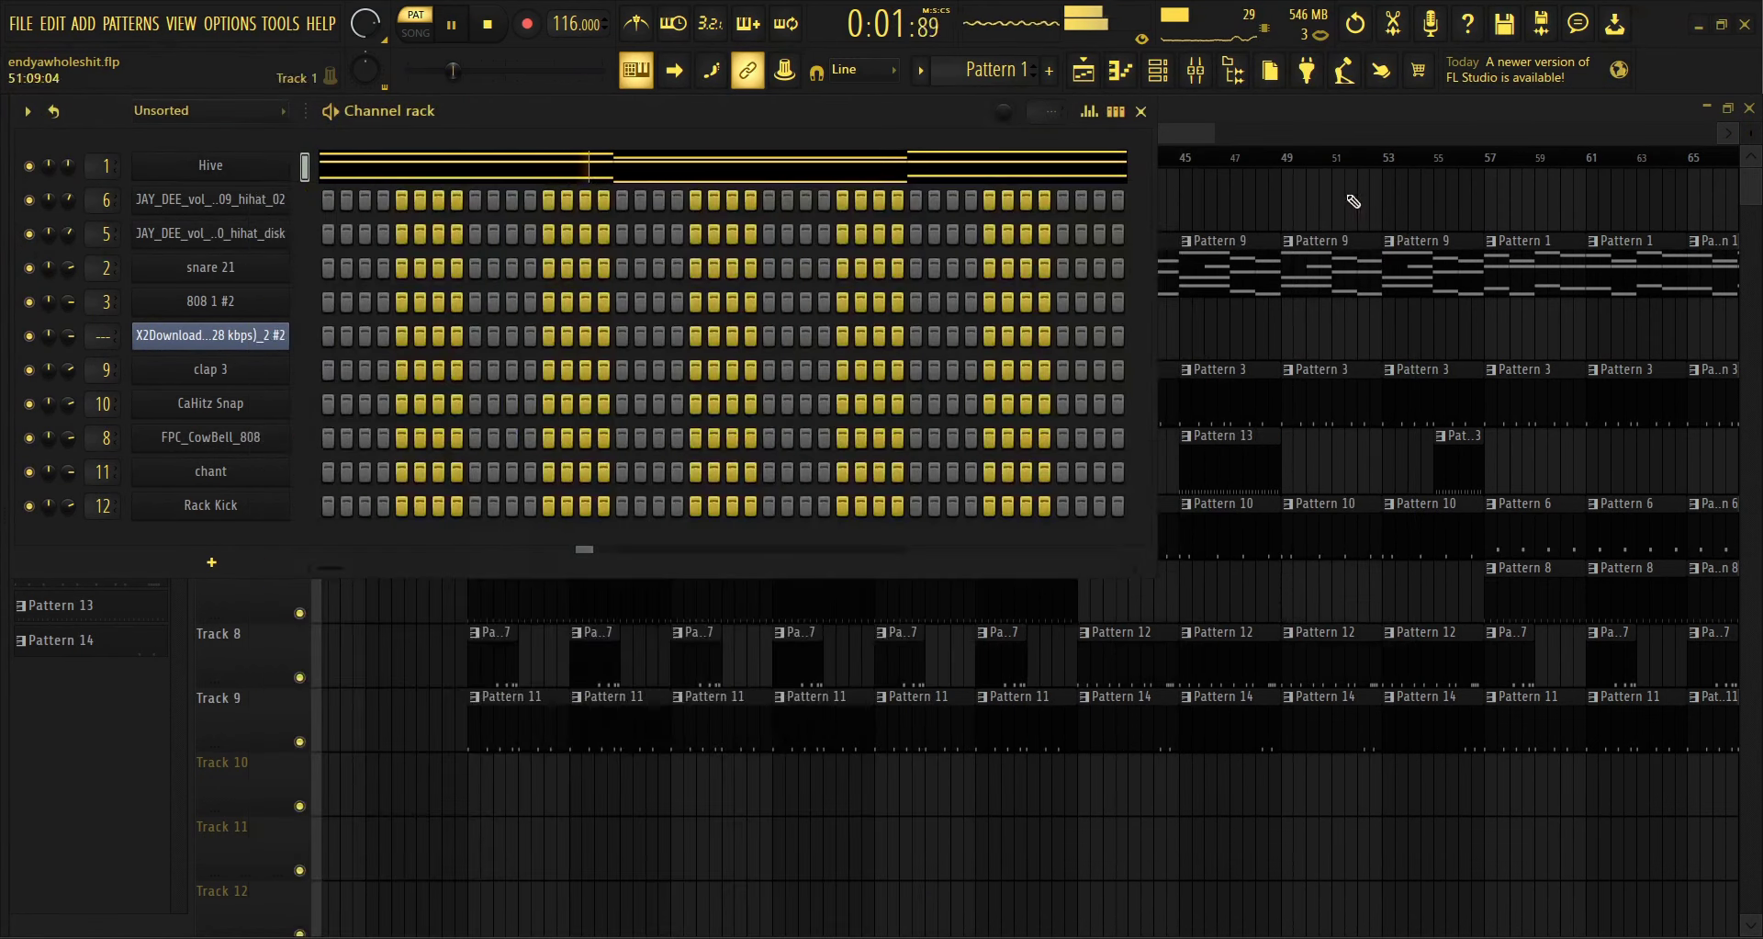
{"action": "left_click", "coordinate": [610, 175]}
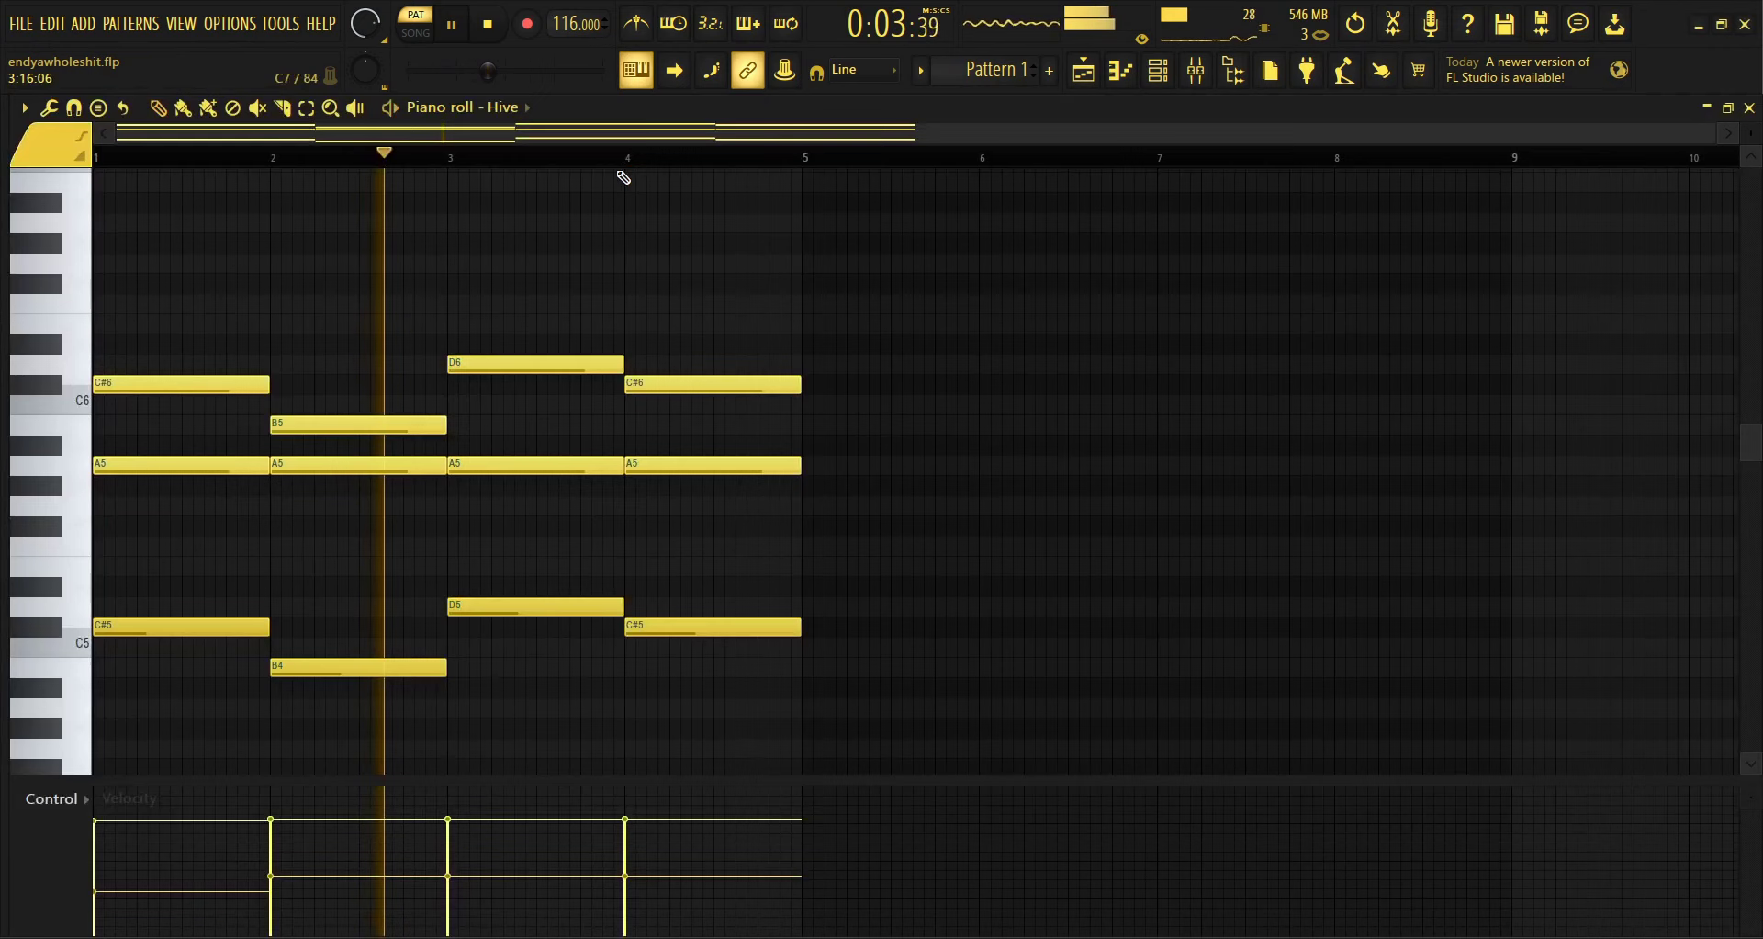
{"action": "key", "text": "space"}
{"action": "left_click", "coordinate": [1750, 108]}
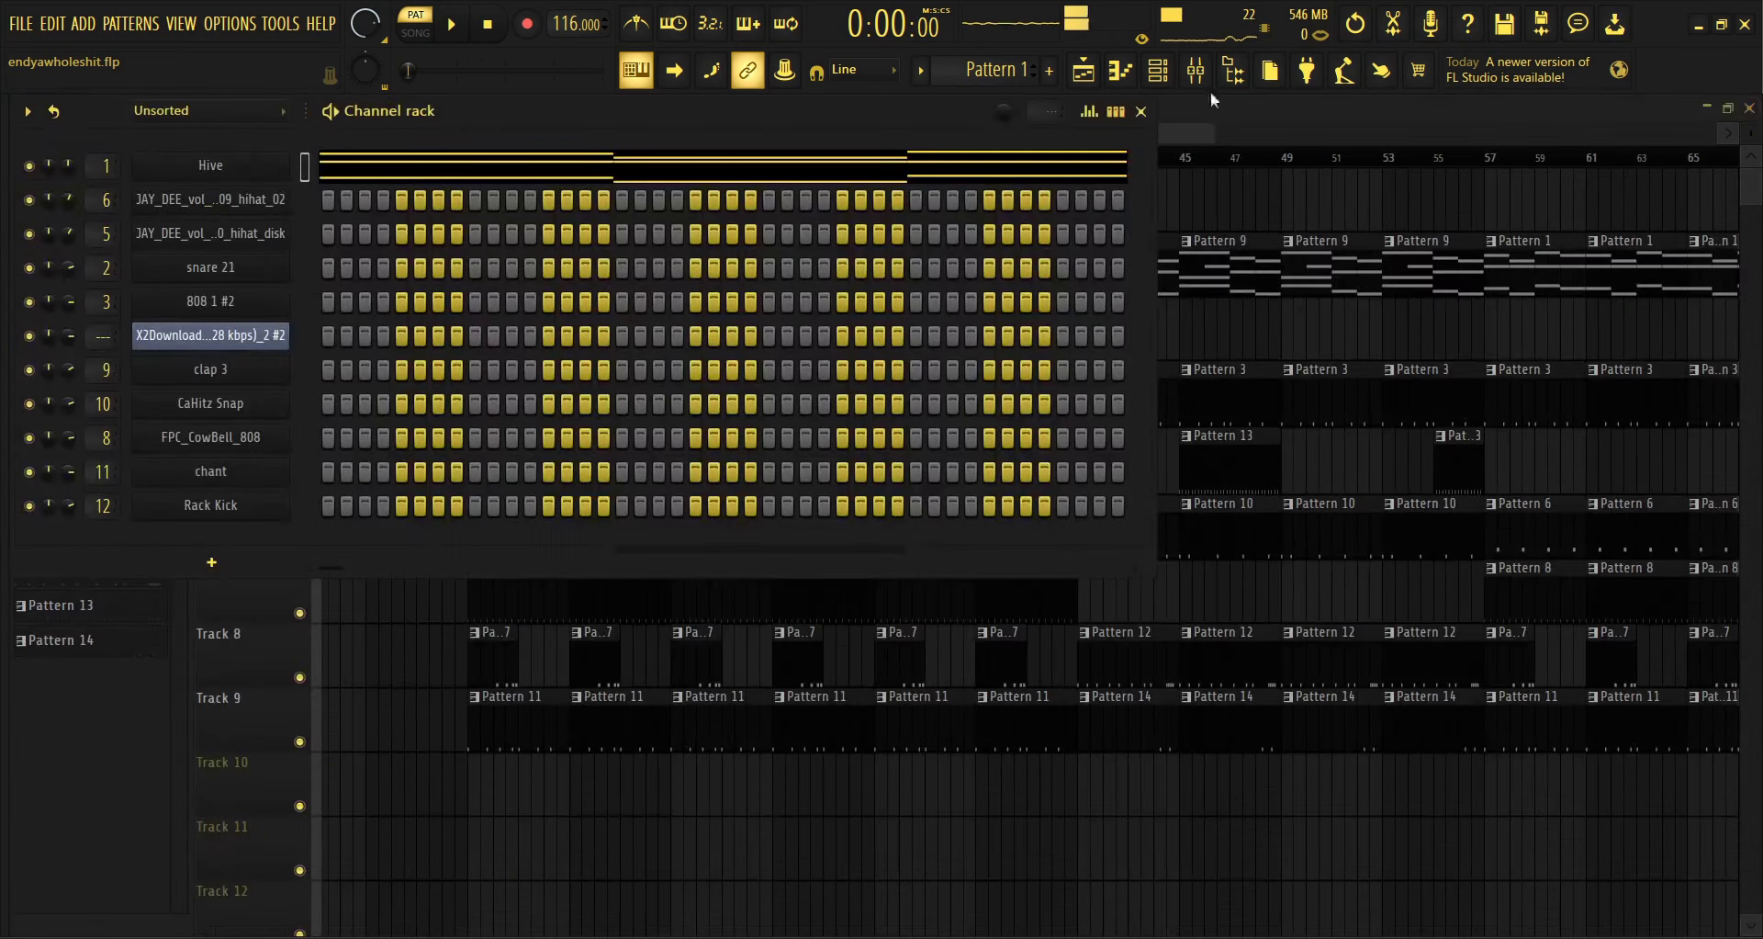
Switch to Pattern 2, play it, and review the snare 21 notes in the piano roll.
{"action": "left_click", "coordinate": [916, 71]}
{"action": "left_click", "coordinate": [939, 113]}
{"action": "key", "text": "space"}
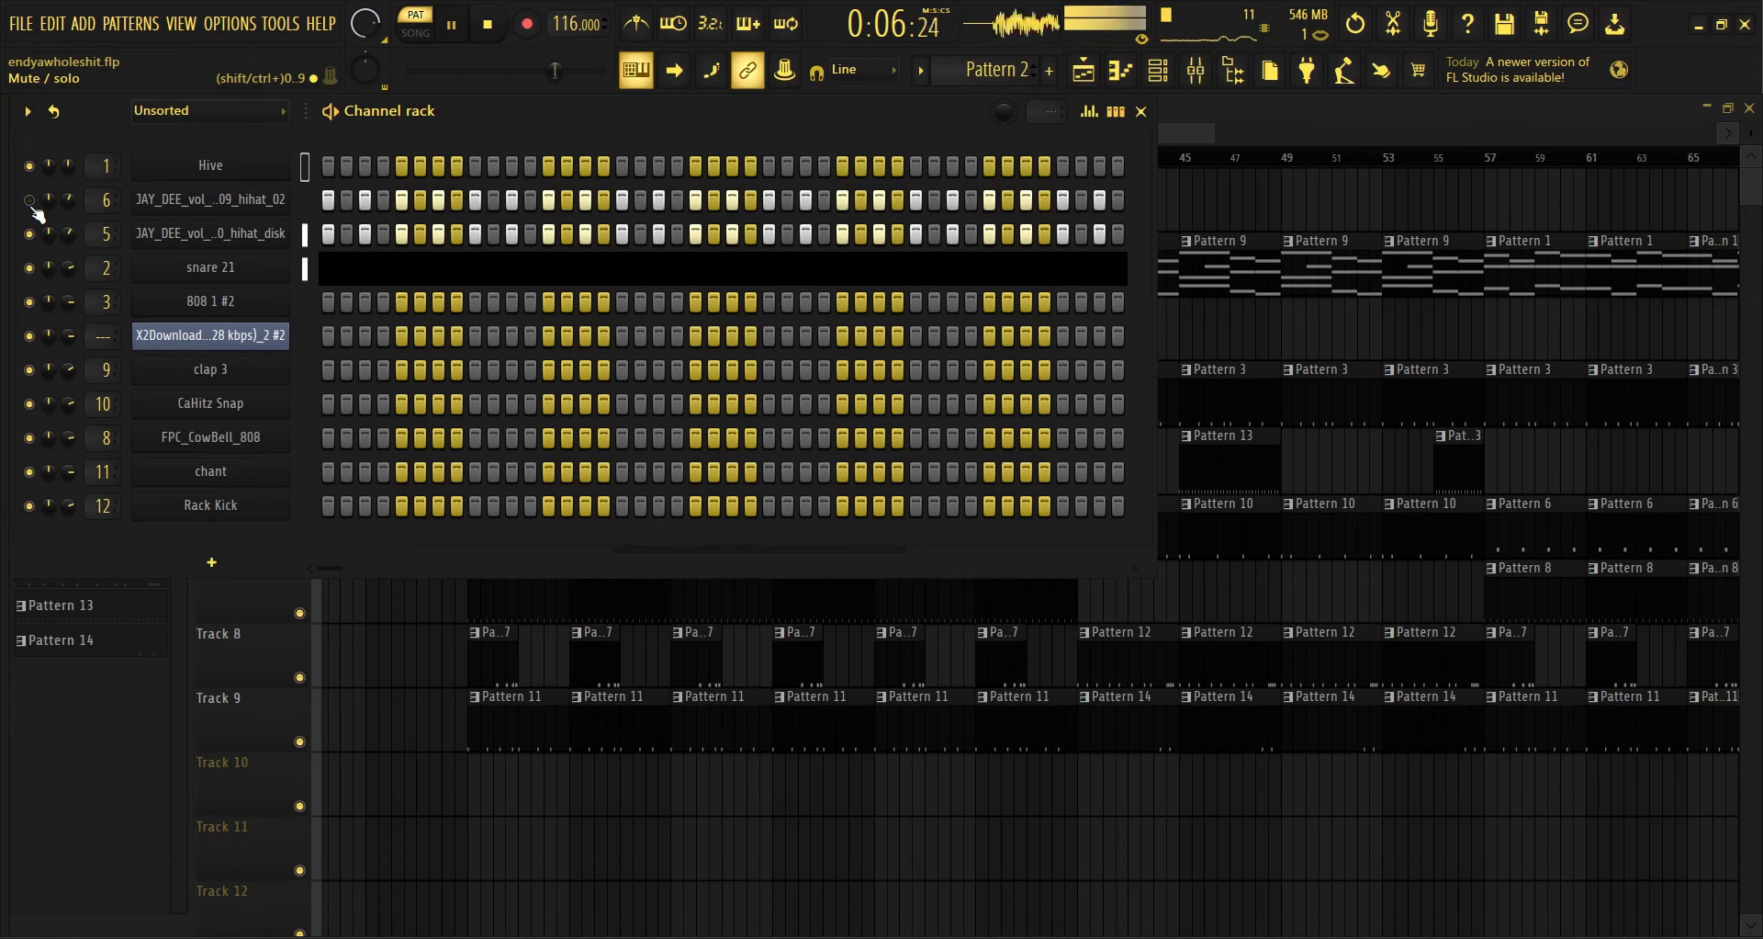
{"action": "left_click", "coordinate": [405, 270]}
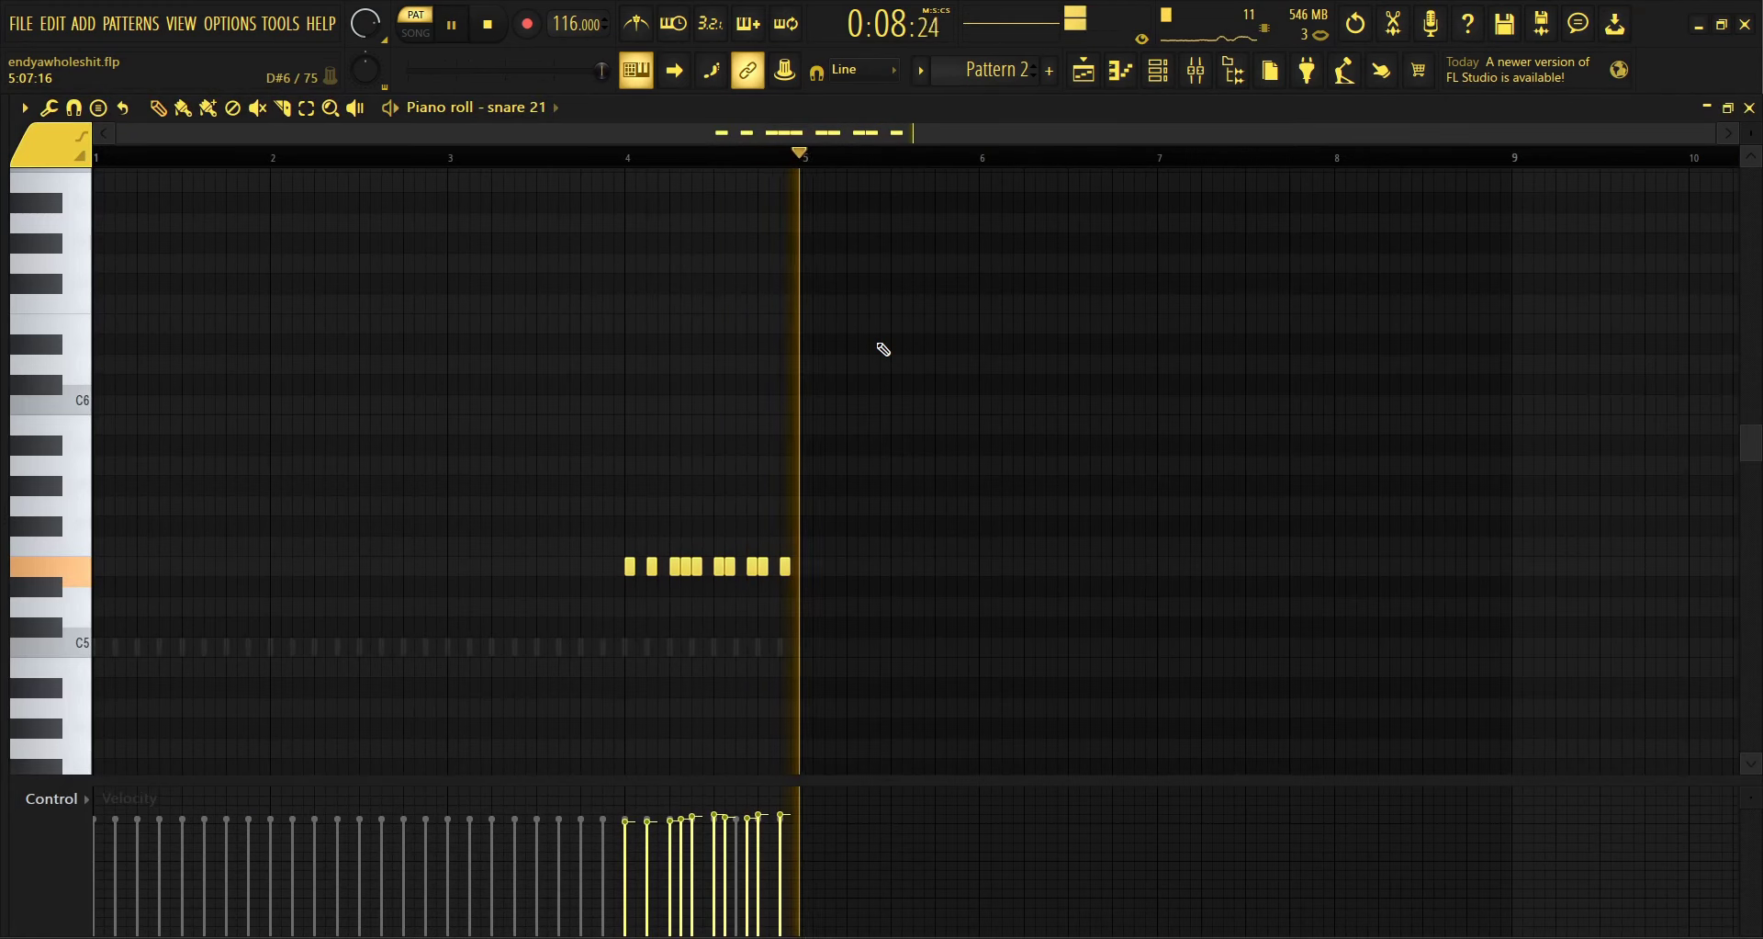
{"action": "key", "text": "space"}
{"action": "left_click", "coordinate": [1749, 107]}
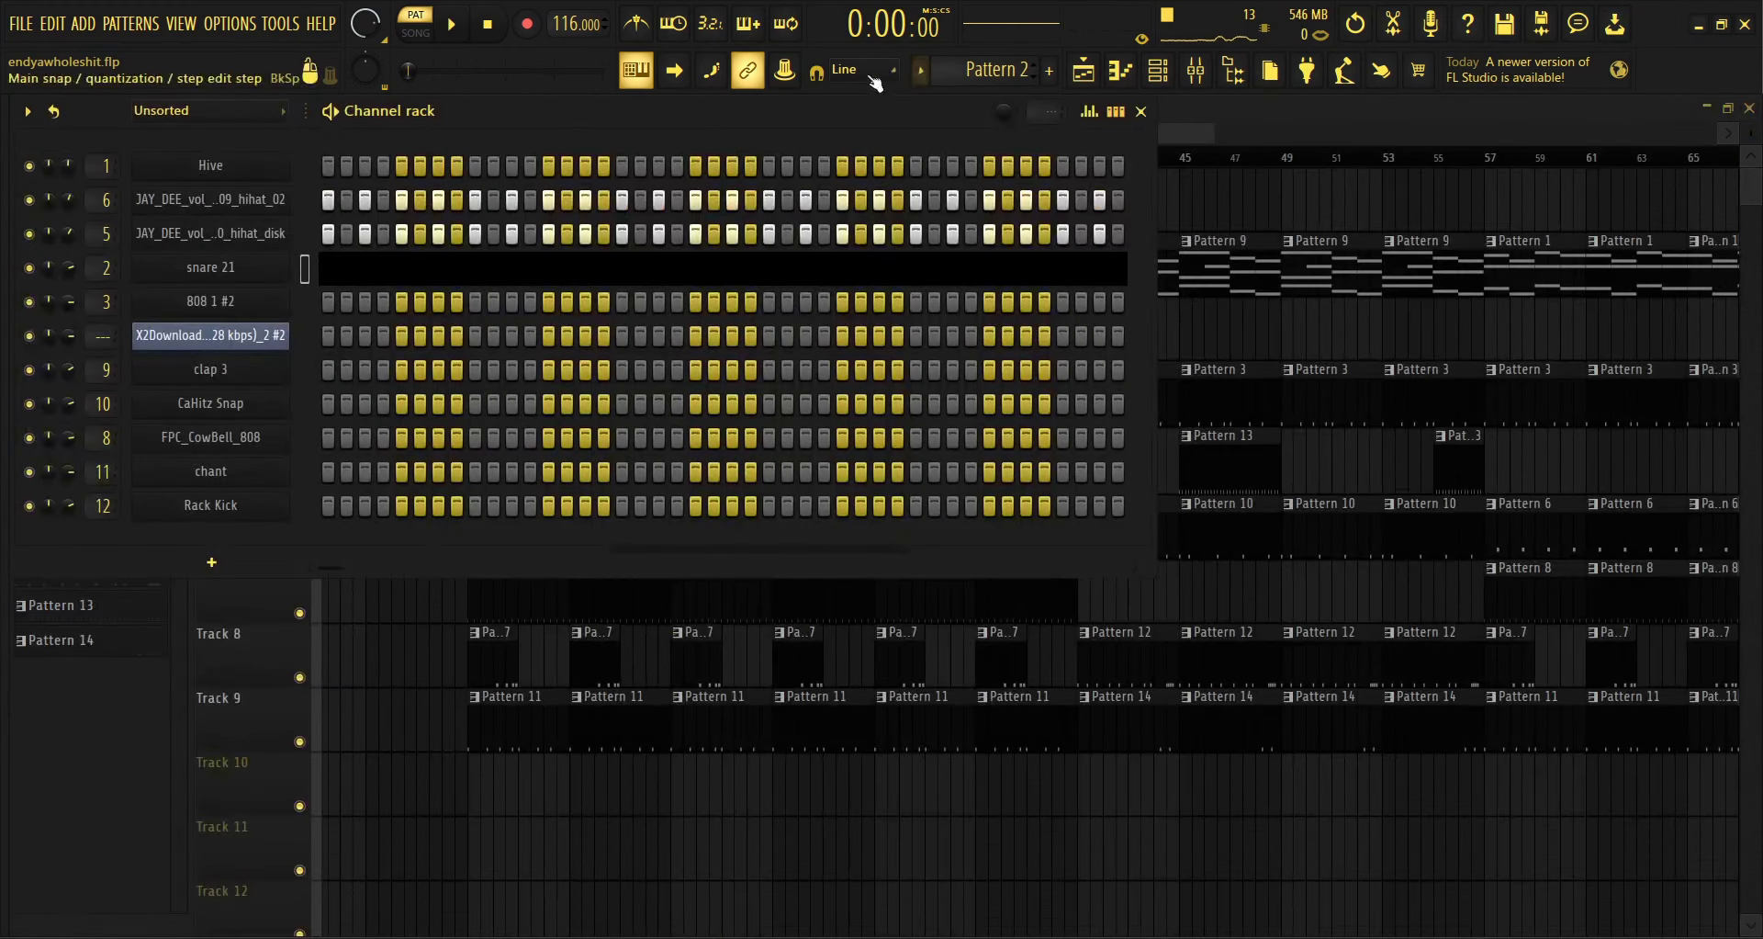
Switch to Pattern 3 and listen to the 808 1 #2 notes in the piano roll.
{"action": "left_click", "coordinate": [920, 70]}
{"action": "left_click", "coordinate": [955, 138]}
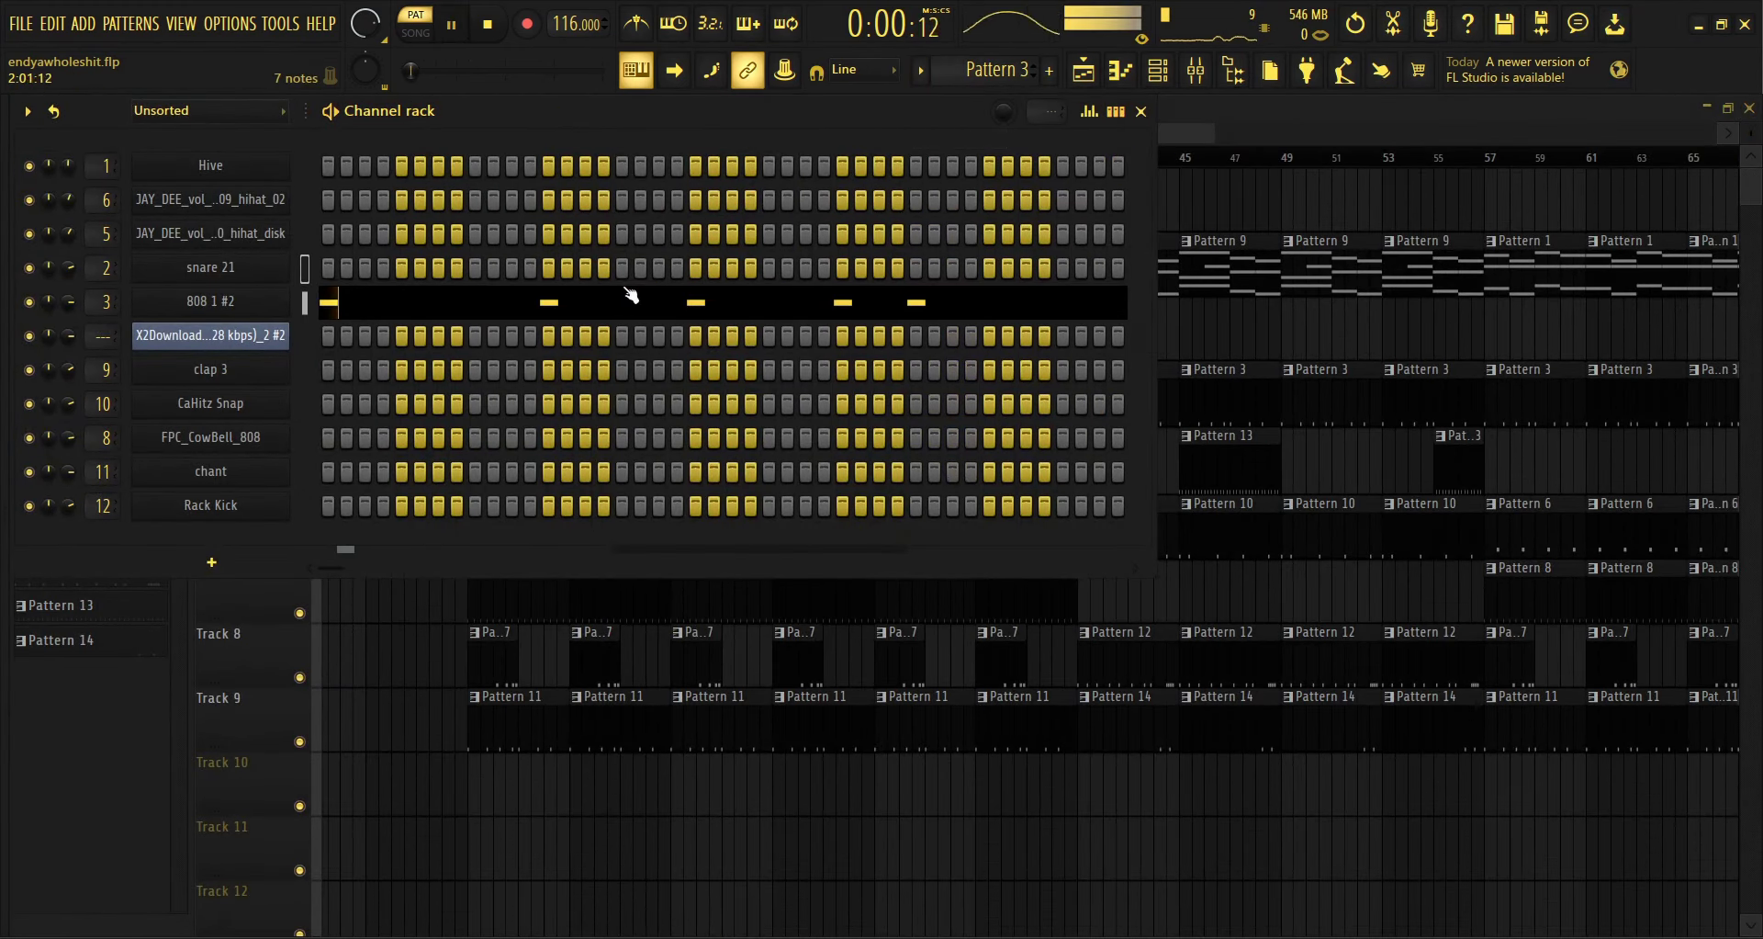
{"action": "left_click", "coordinate": [594, 305]}
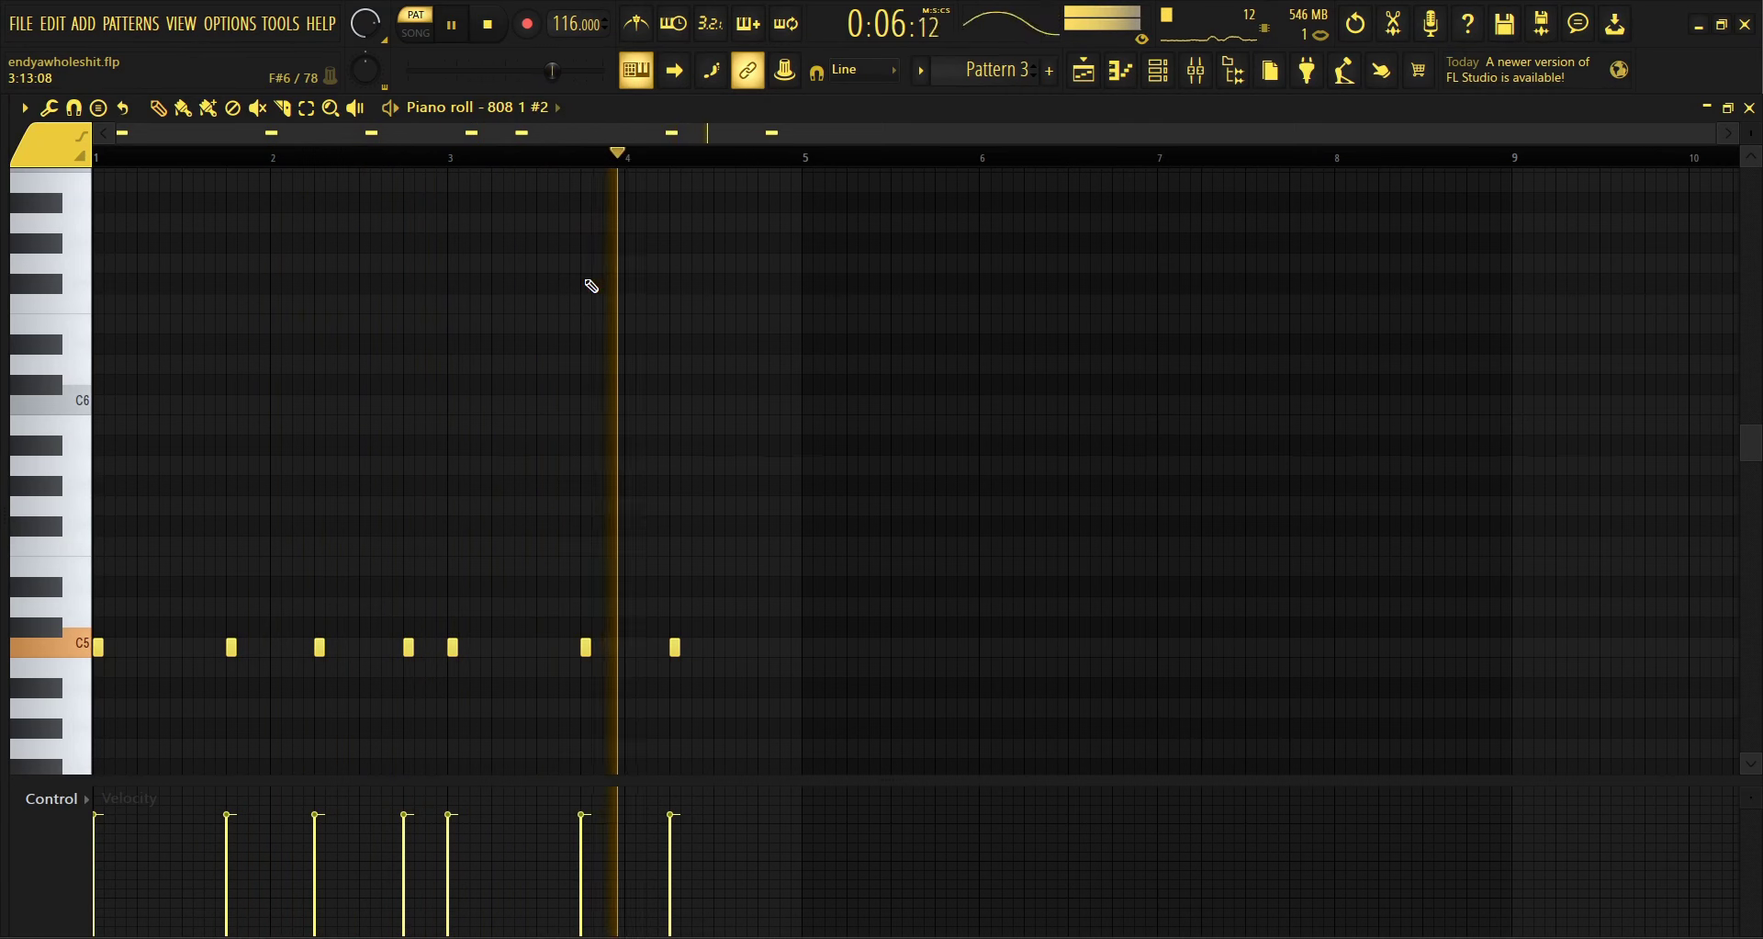
{"action": "key", "text": "space"}
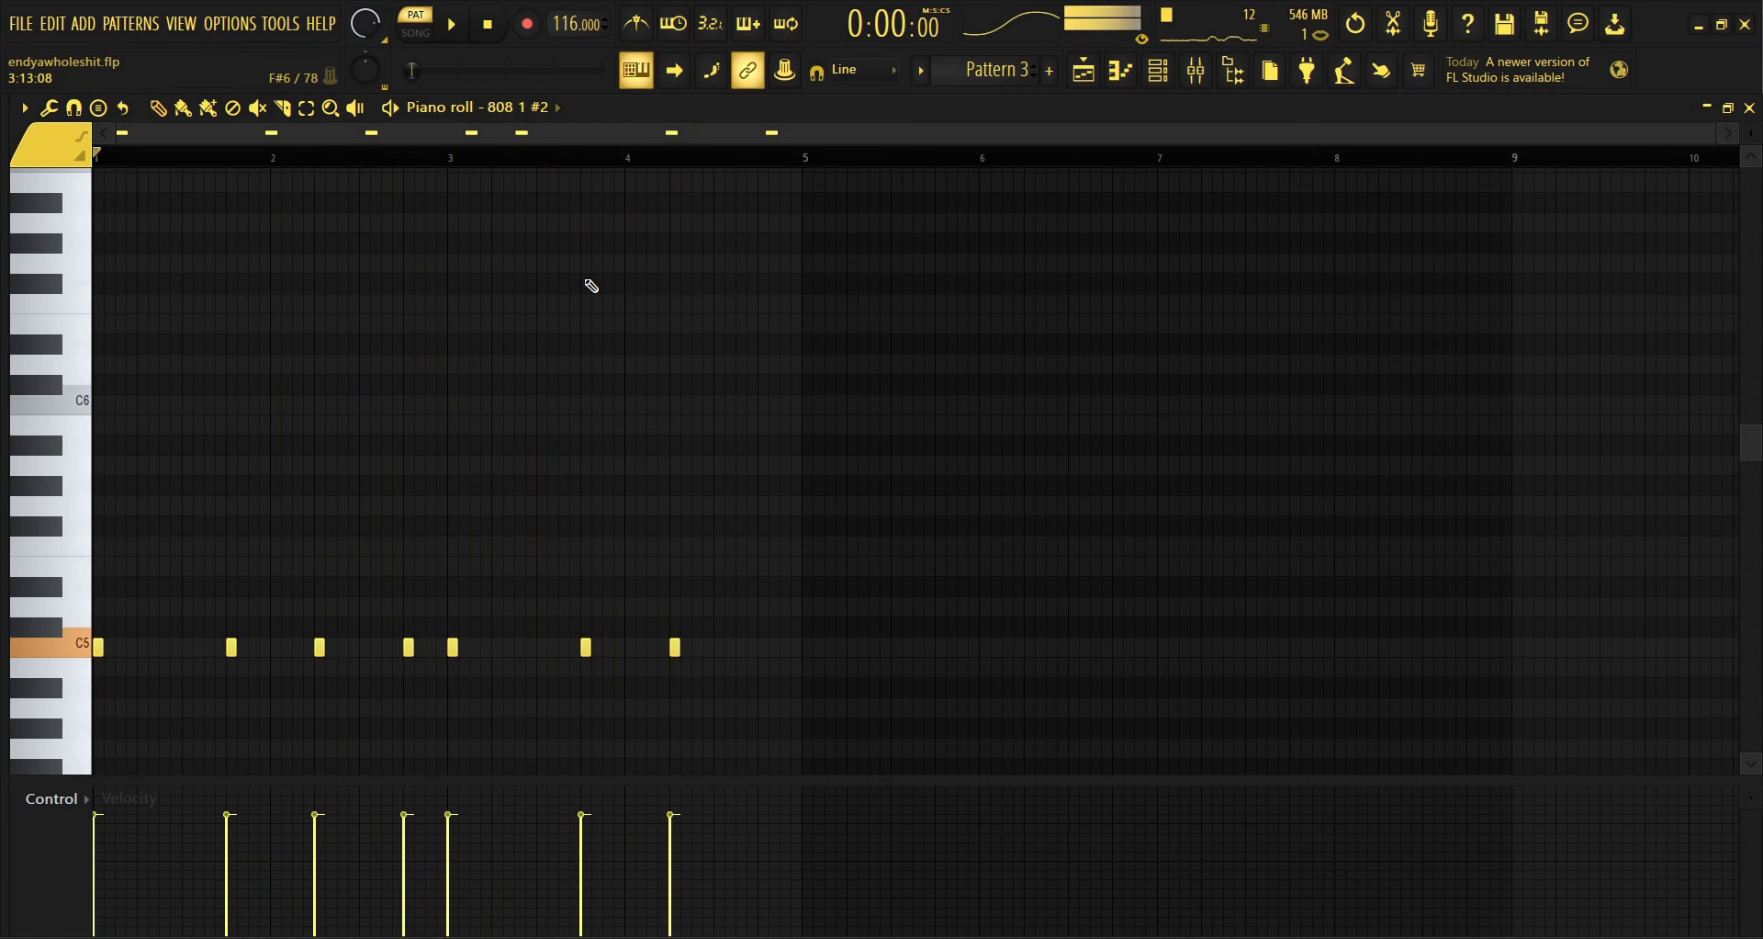
{"action": "left_click", "coordinate": [1750, 107]}
Switch to Pattern 4 and review the JAY_DEE hihat_02 channel's notes in the piano roll.
{"action": "left_click", "coordinate": [917, 69]}
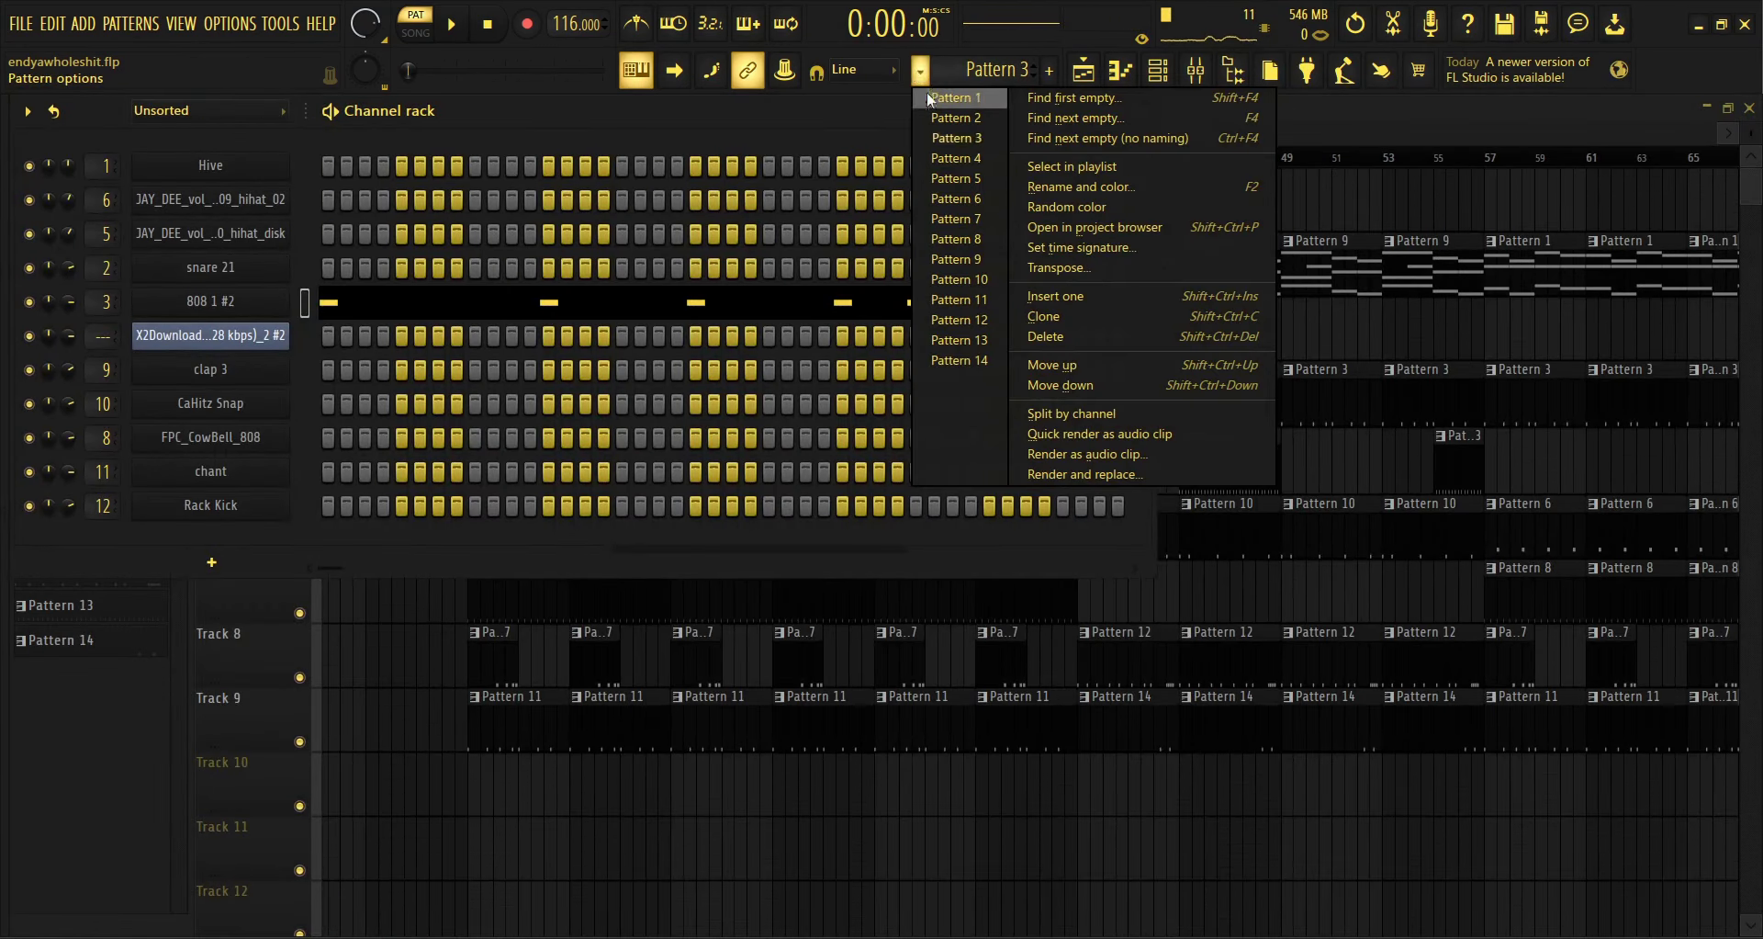
{"action": "left_click", "coordinate": [960, 160]}
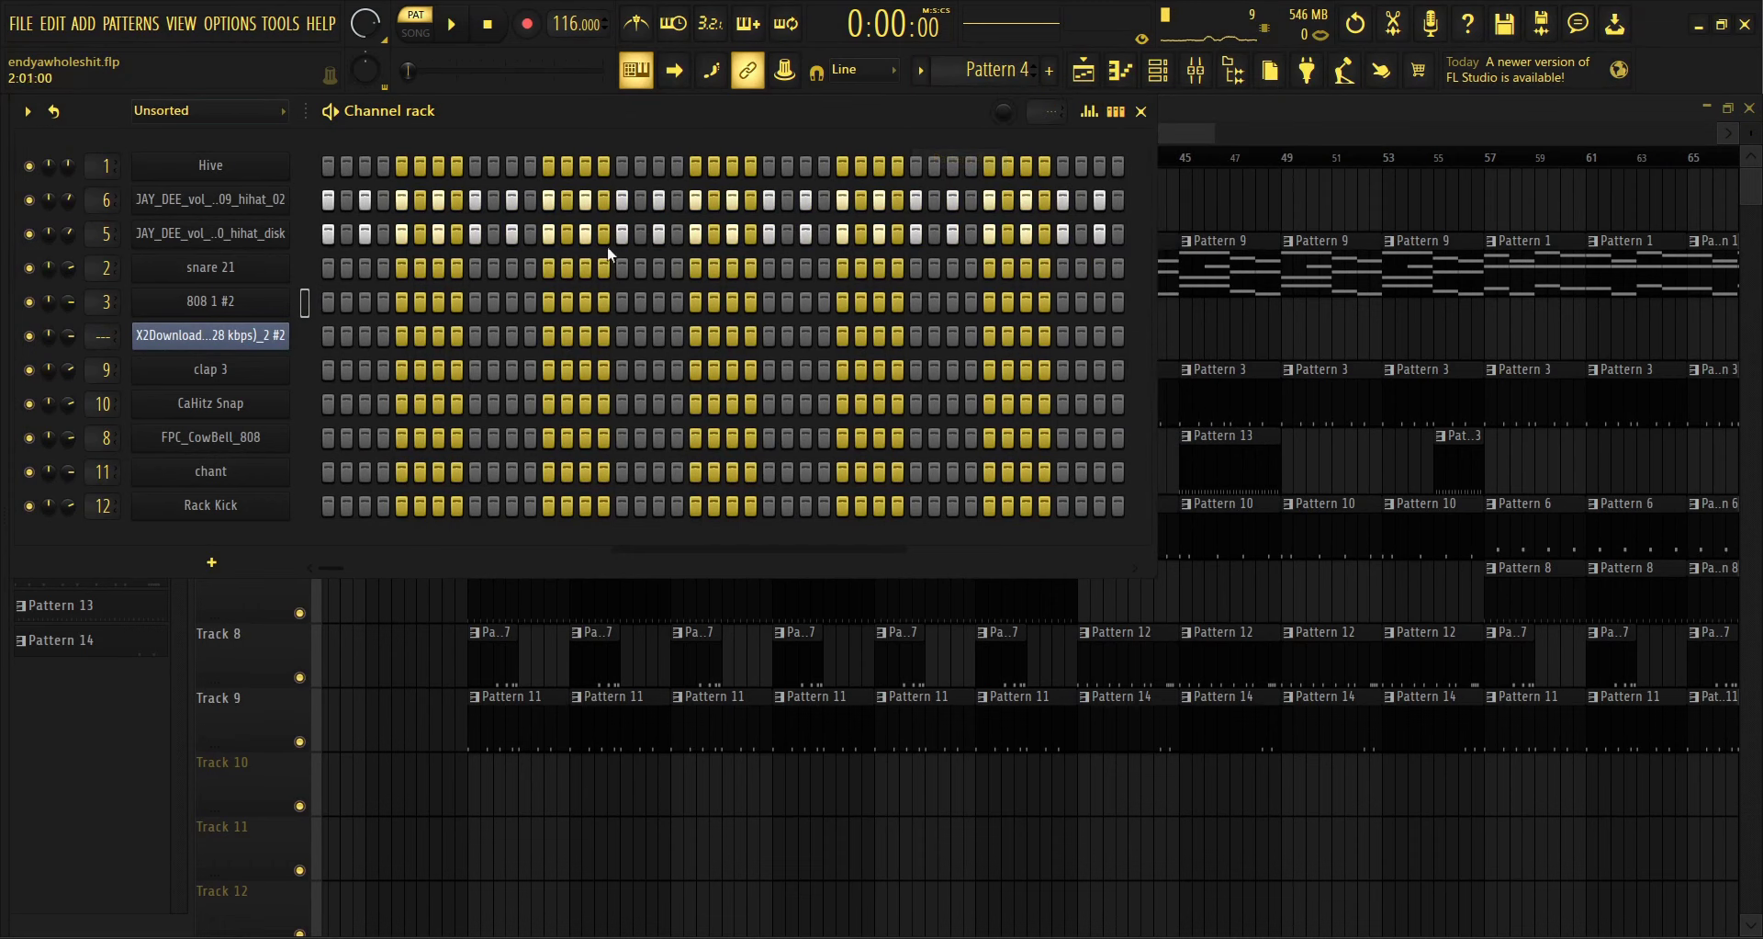
{"action": "right_click", "coordinate": [290, 206]}
{"action": "left_click", "coordinate": [317, 195]}
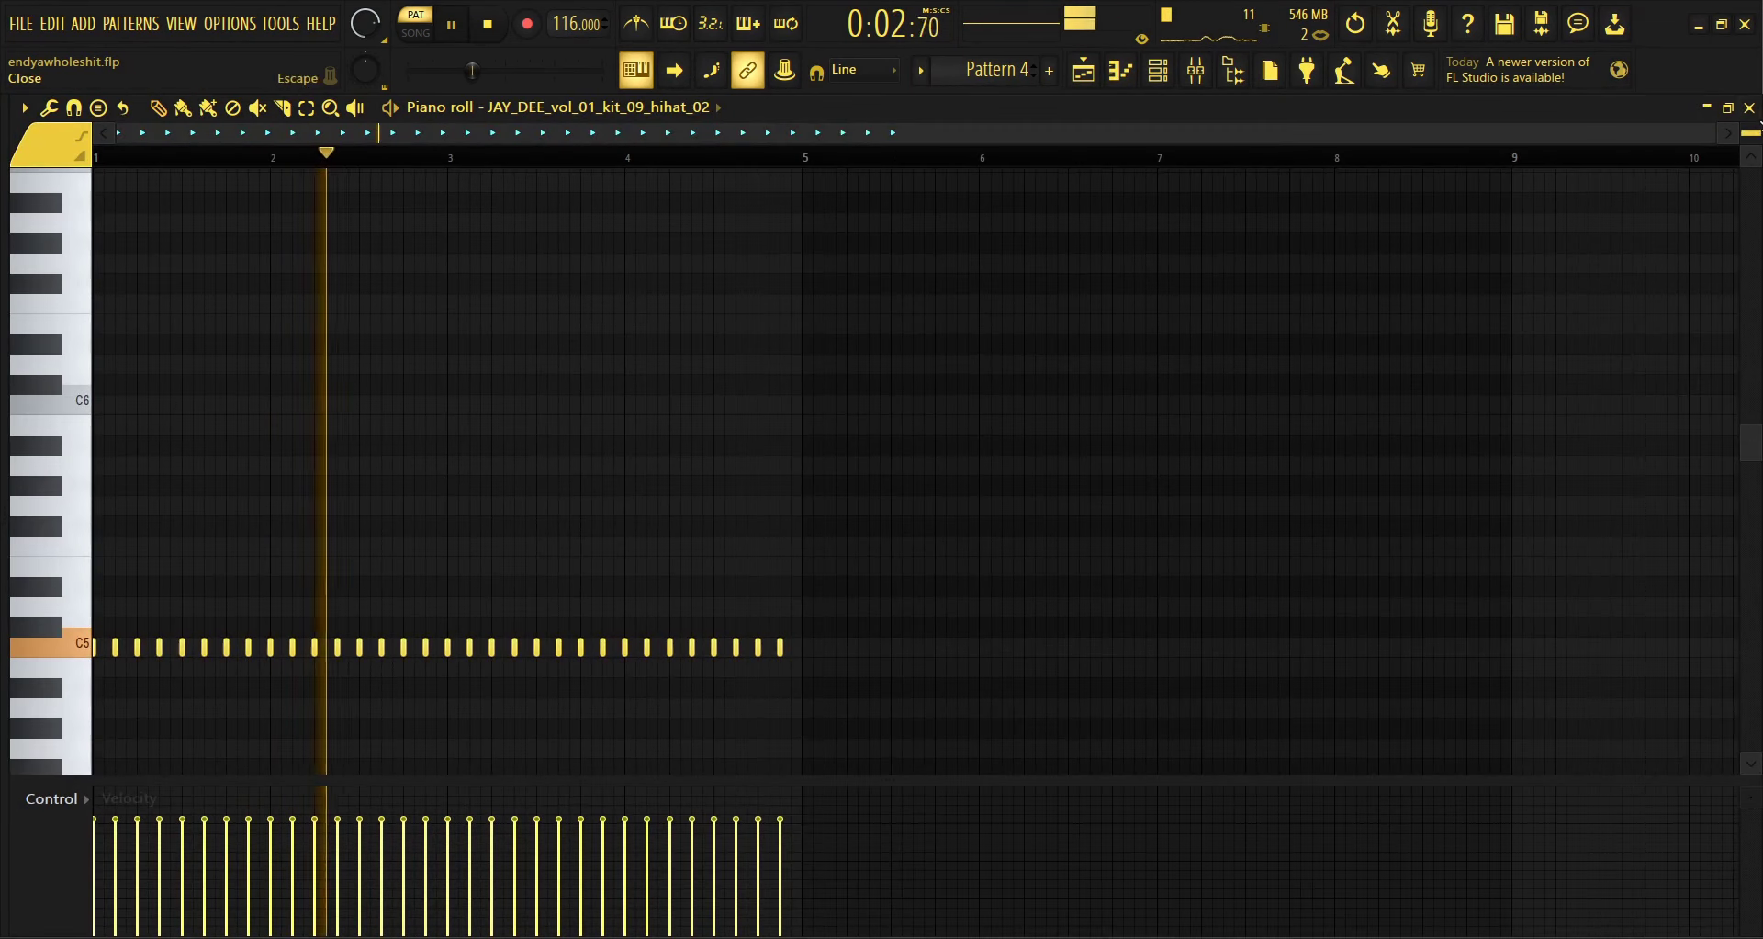
{"action": "left_click", "coordinate": [1749, 107]}
Switch to Pattern 5 and listen to its snare 21 notes in the piano roll.
{"action": "left_click", "coordinate": [924, 73]}
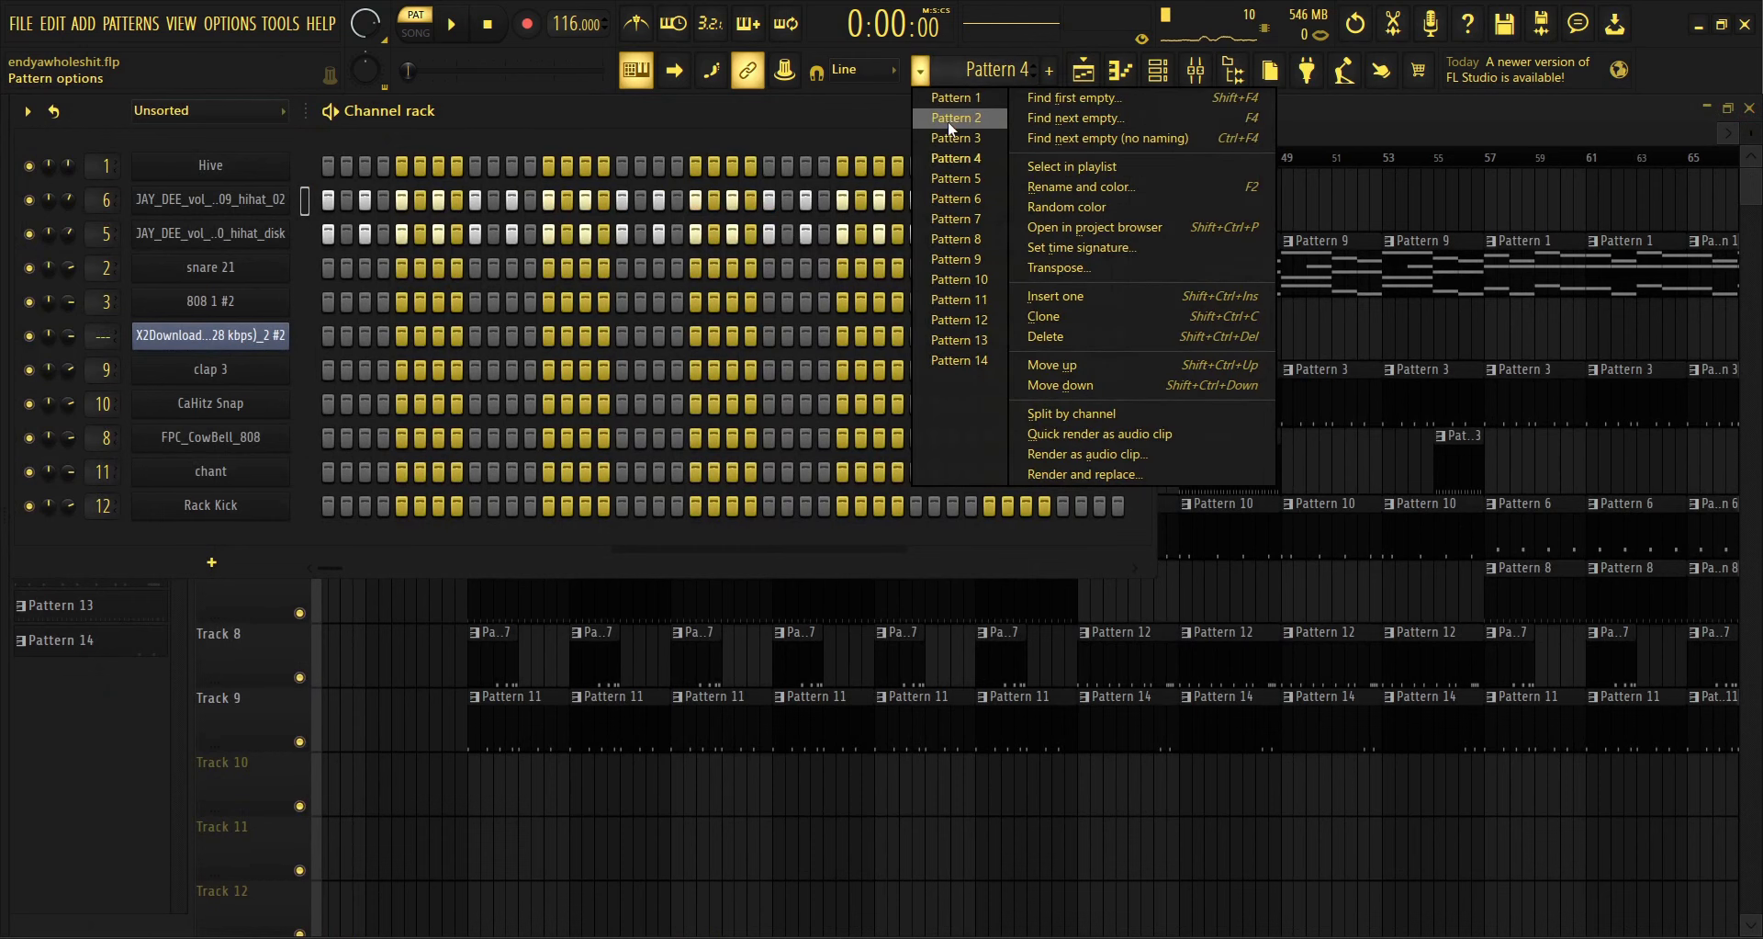
{"action": "left_click", "coordinate": [958, 171]}
{"action": "left_click", "coordinate": [649, 267]}
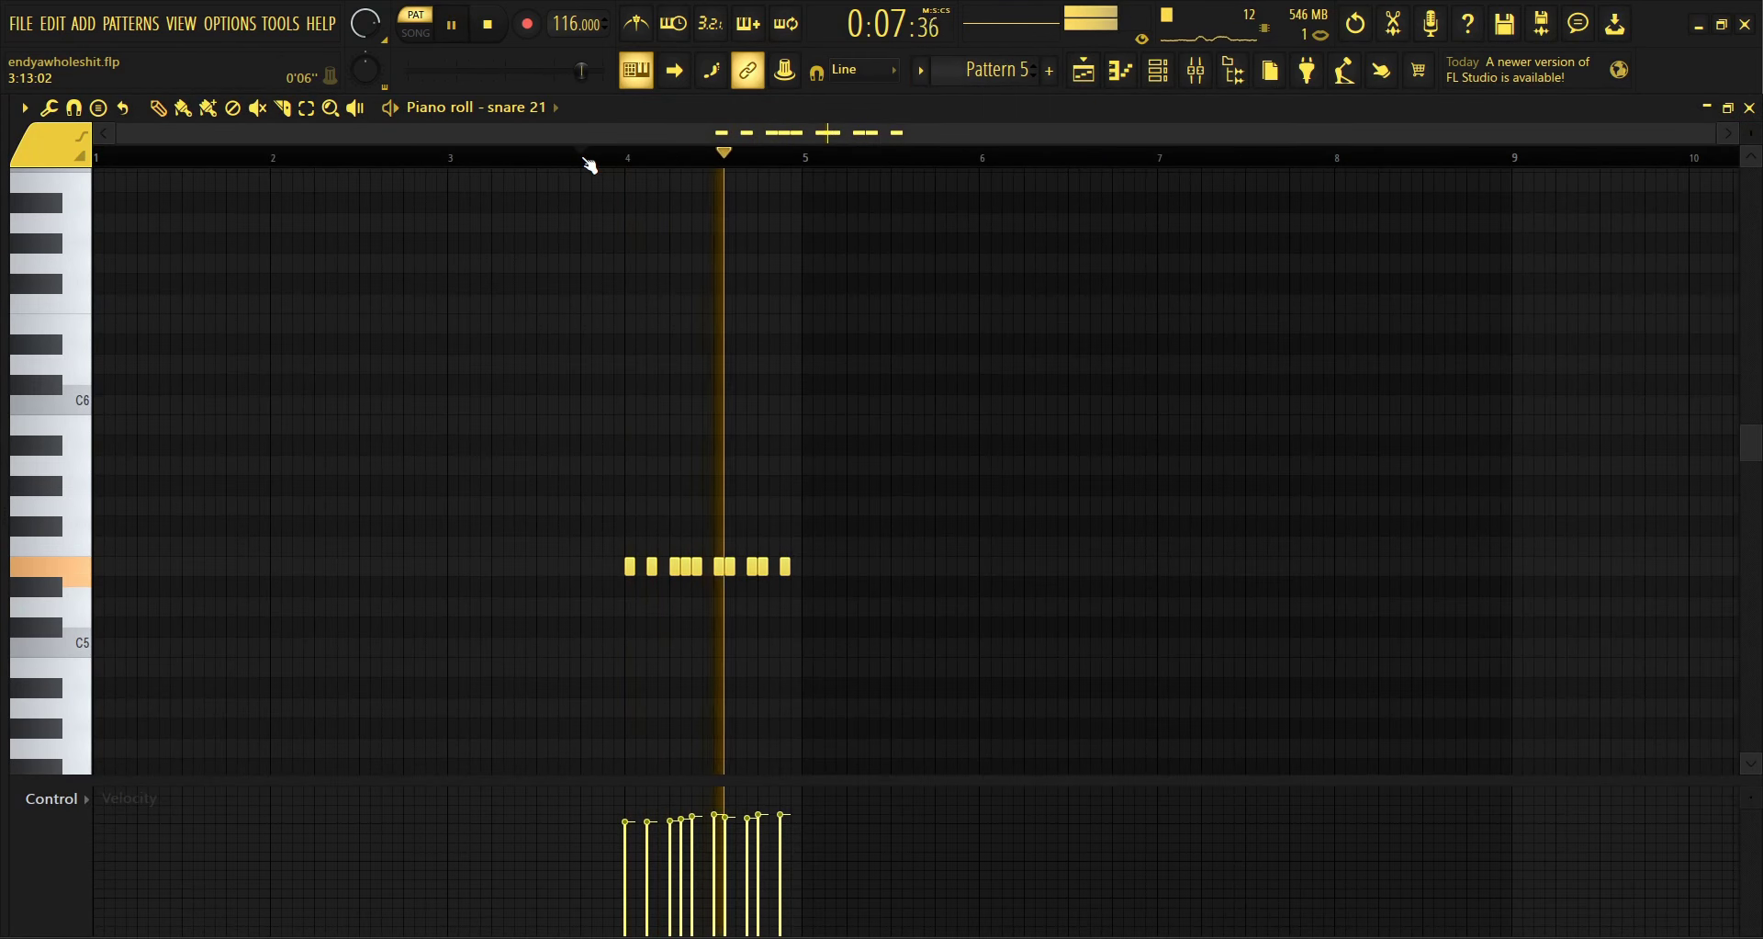
{"action": "key", "text": "space"}
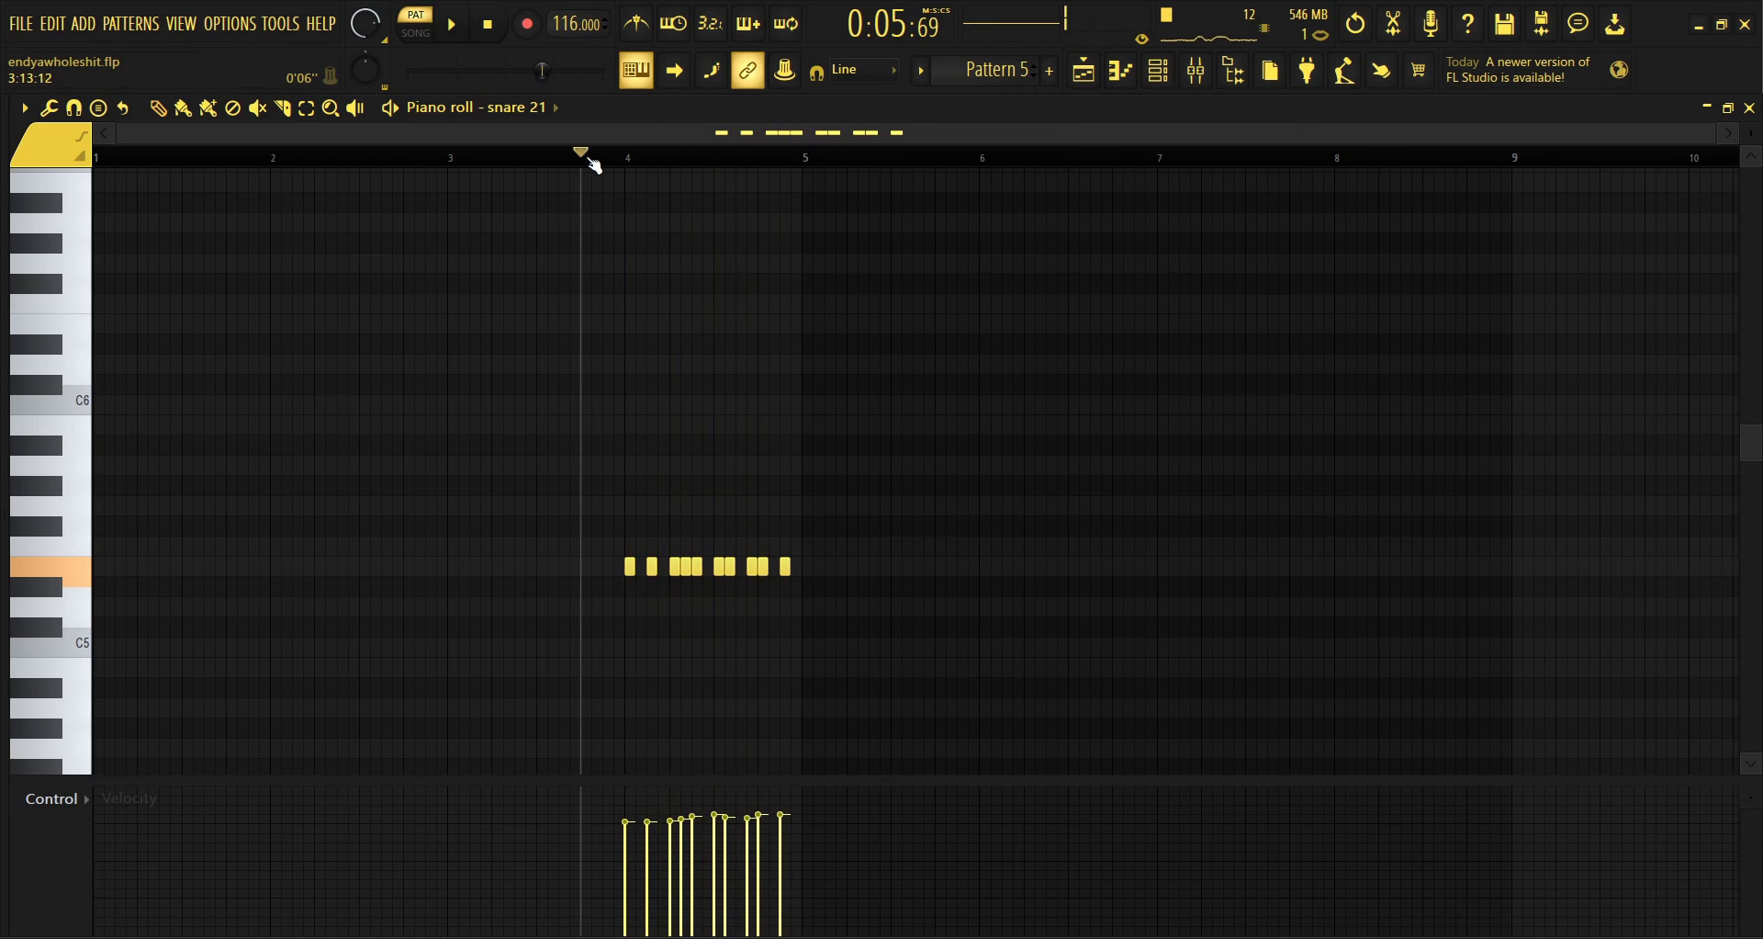
{"action": "left_click", "coordinate": [1750, 109]}
Switch to Pattern 6 and review the CaHitz Snap and clap 3 notes in the piano roll.
{"action": "left_click", "coordinate": [922, 71]}
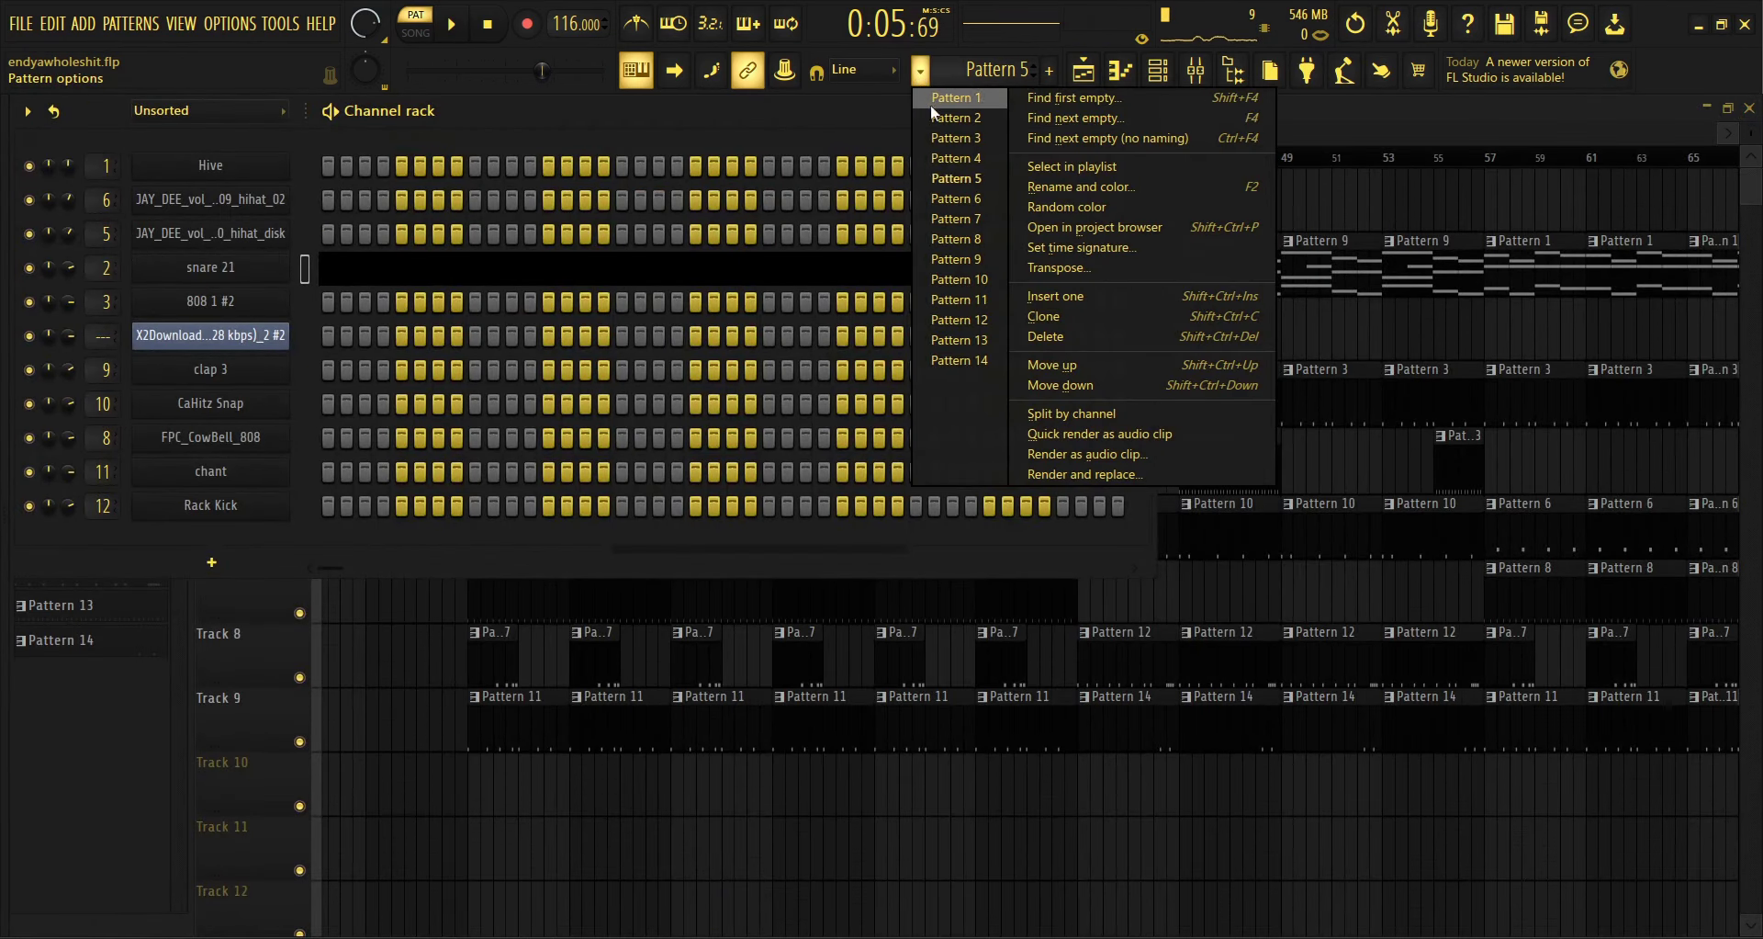
{"action": "left_click", "coordinate": [960, 199]}
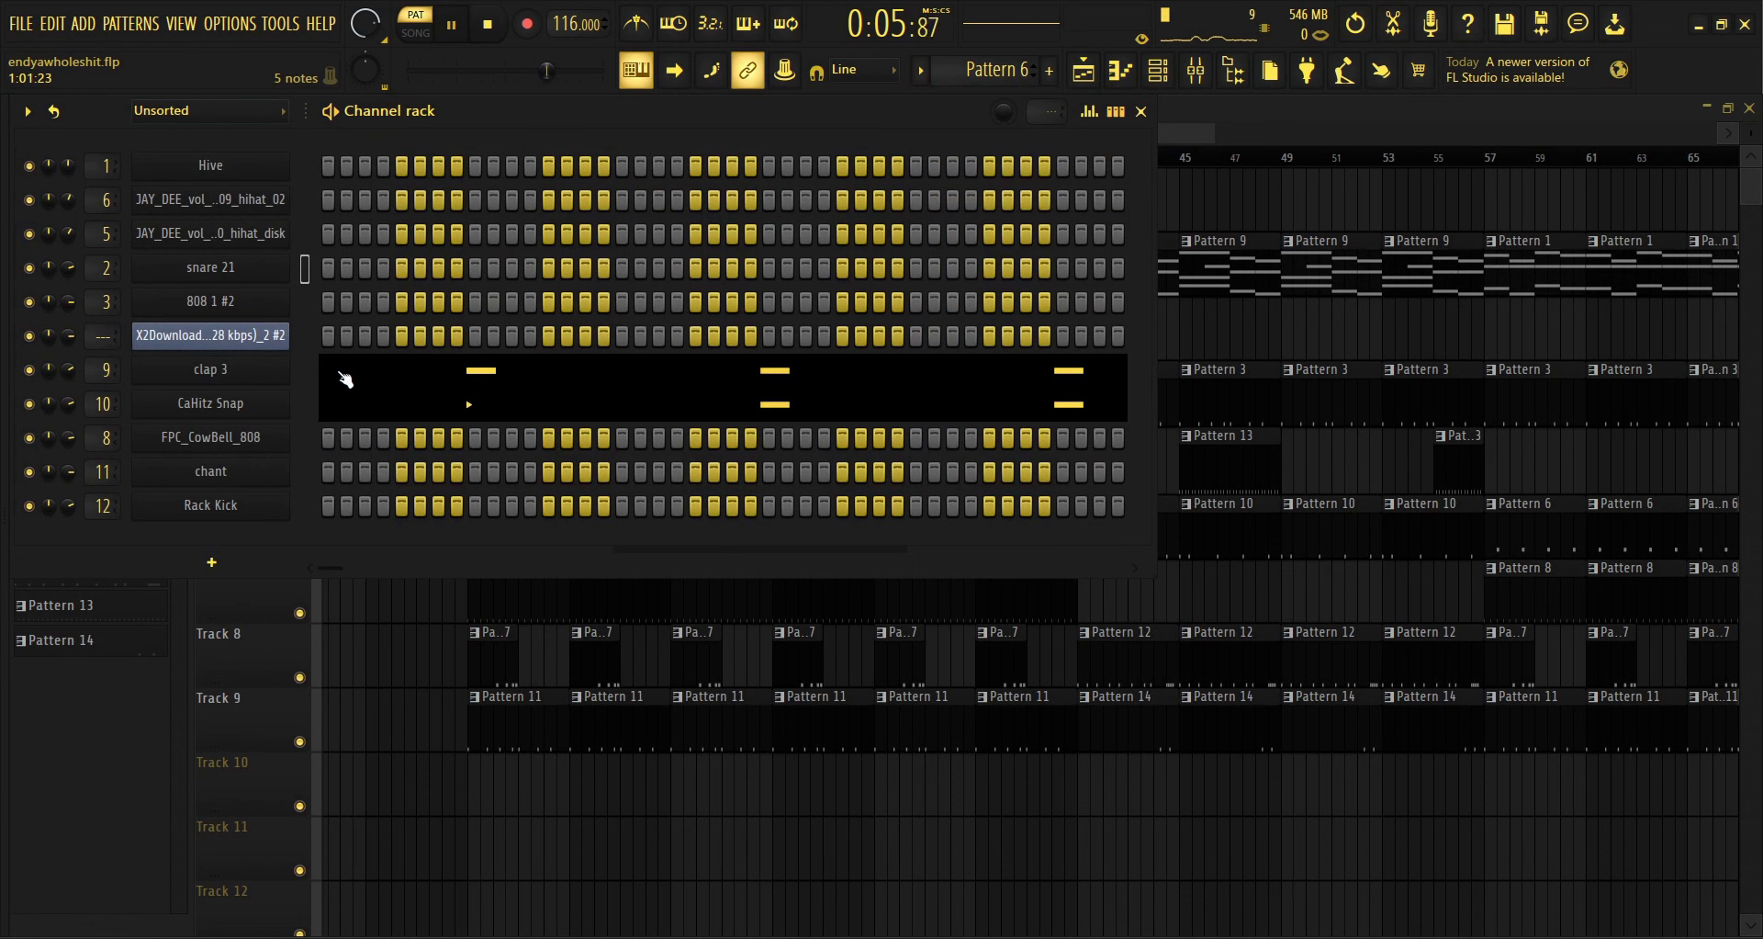
{"action": "left_click", "coordinate": [360, 421]}
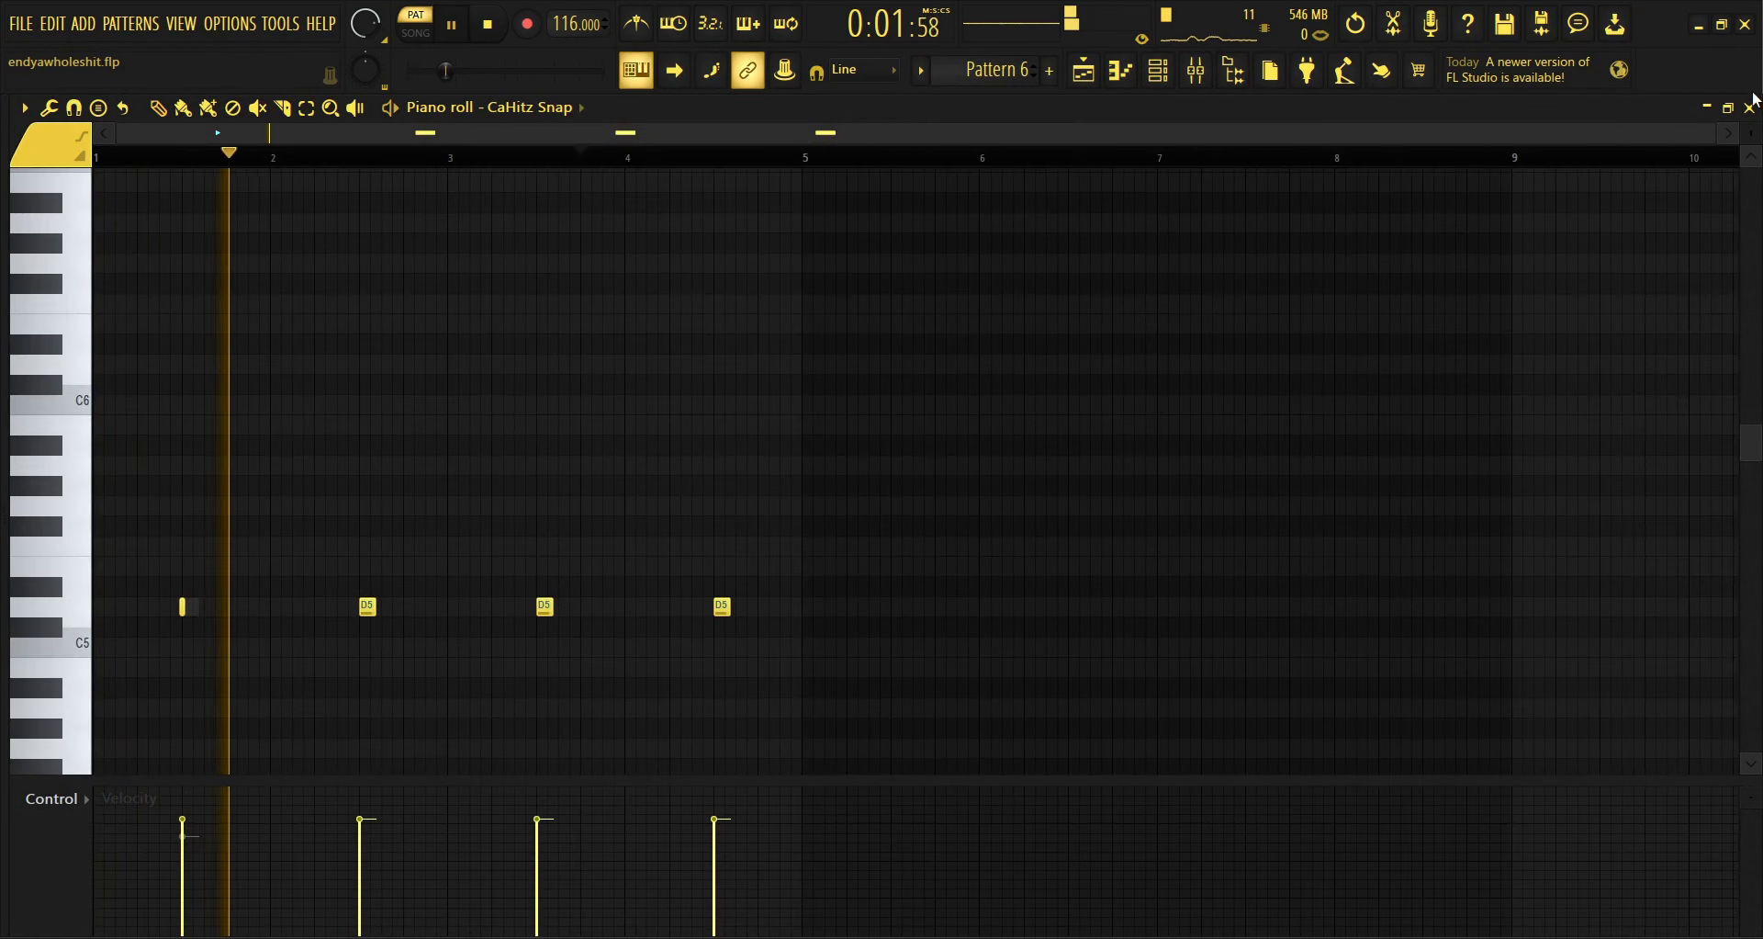
{"action": "key", "text": "F7"}
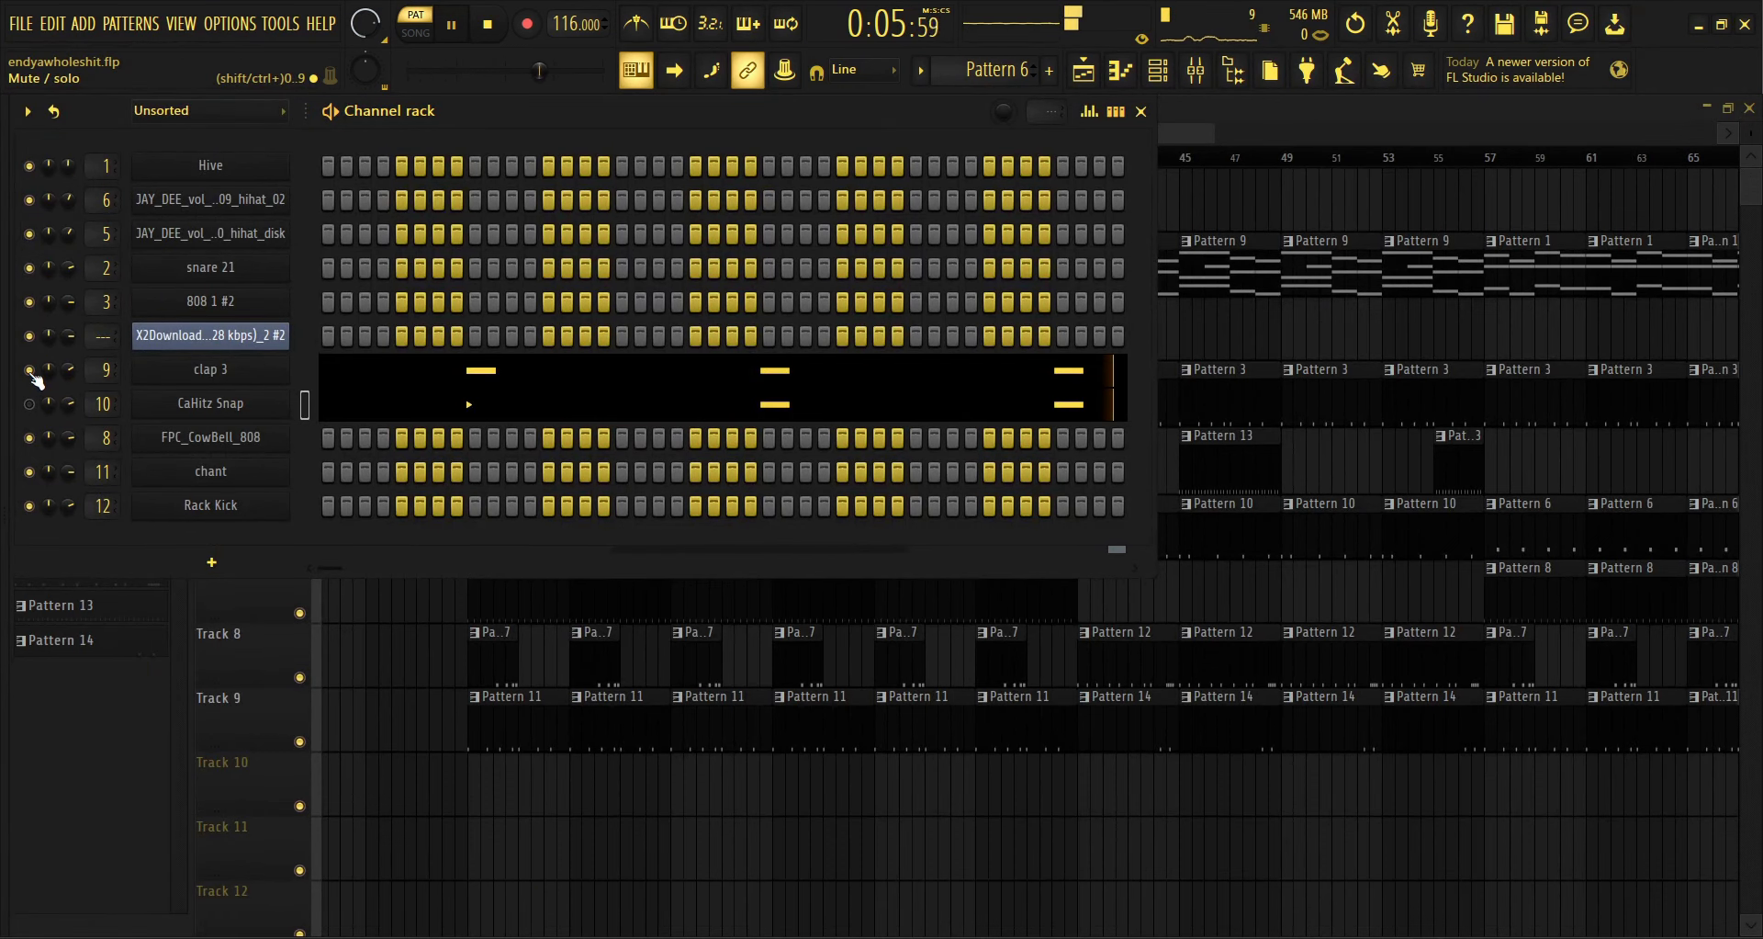
{"action": "left_click", "coordinate": [335, 384]}
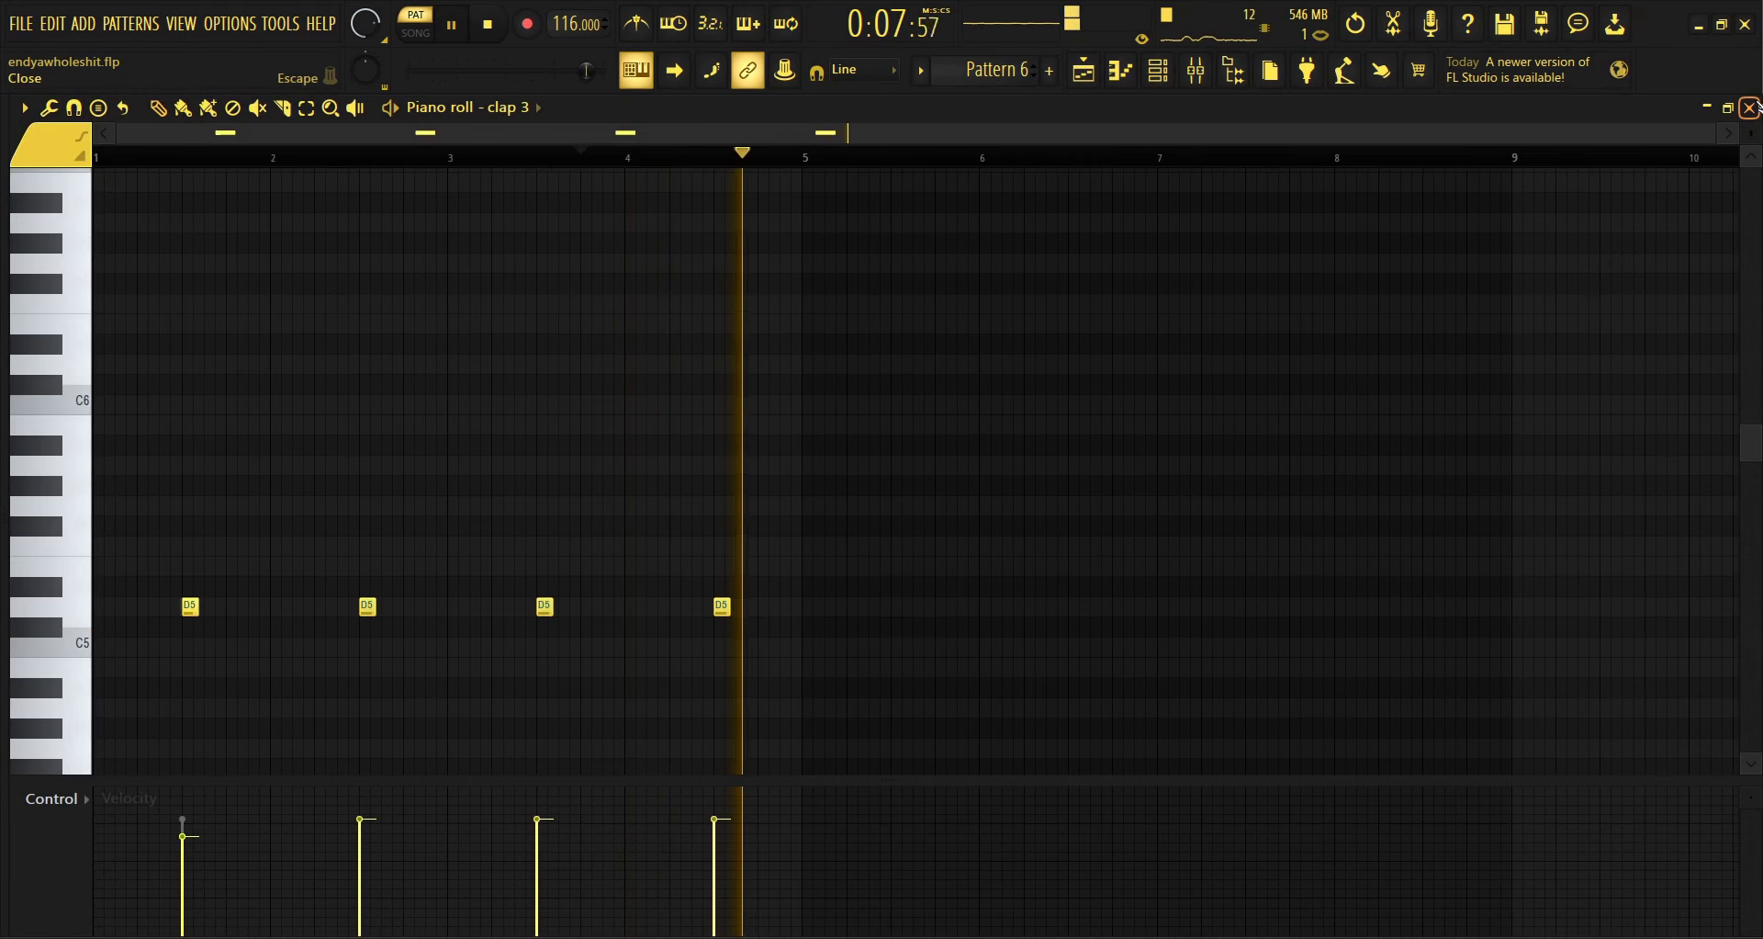
{"action": "key", "text": "F7"}
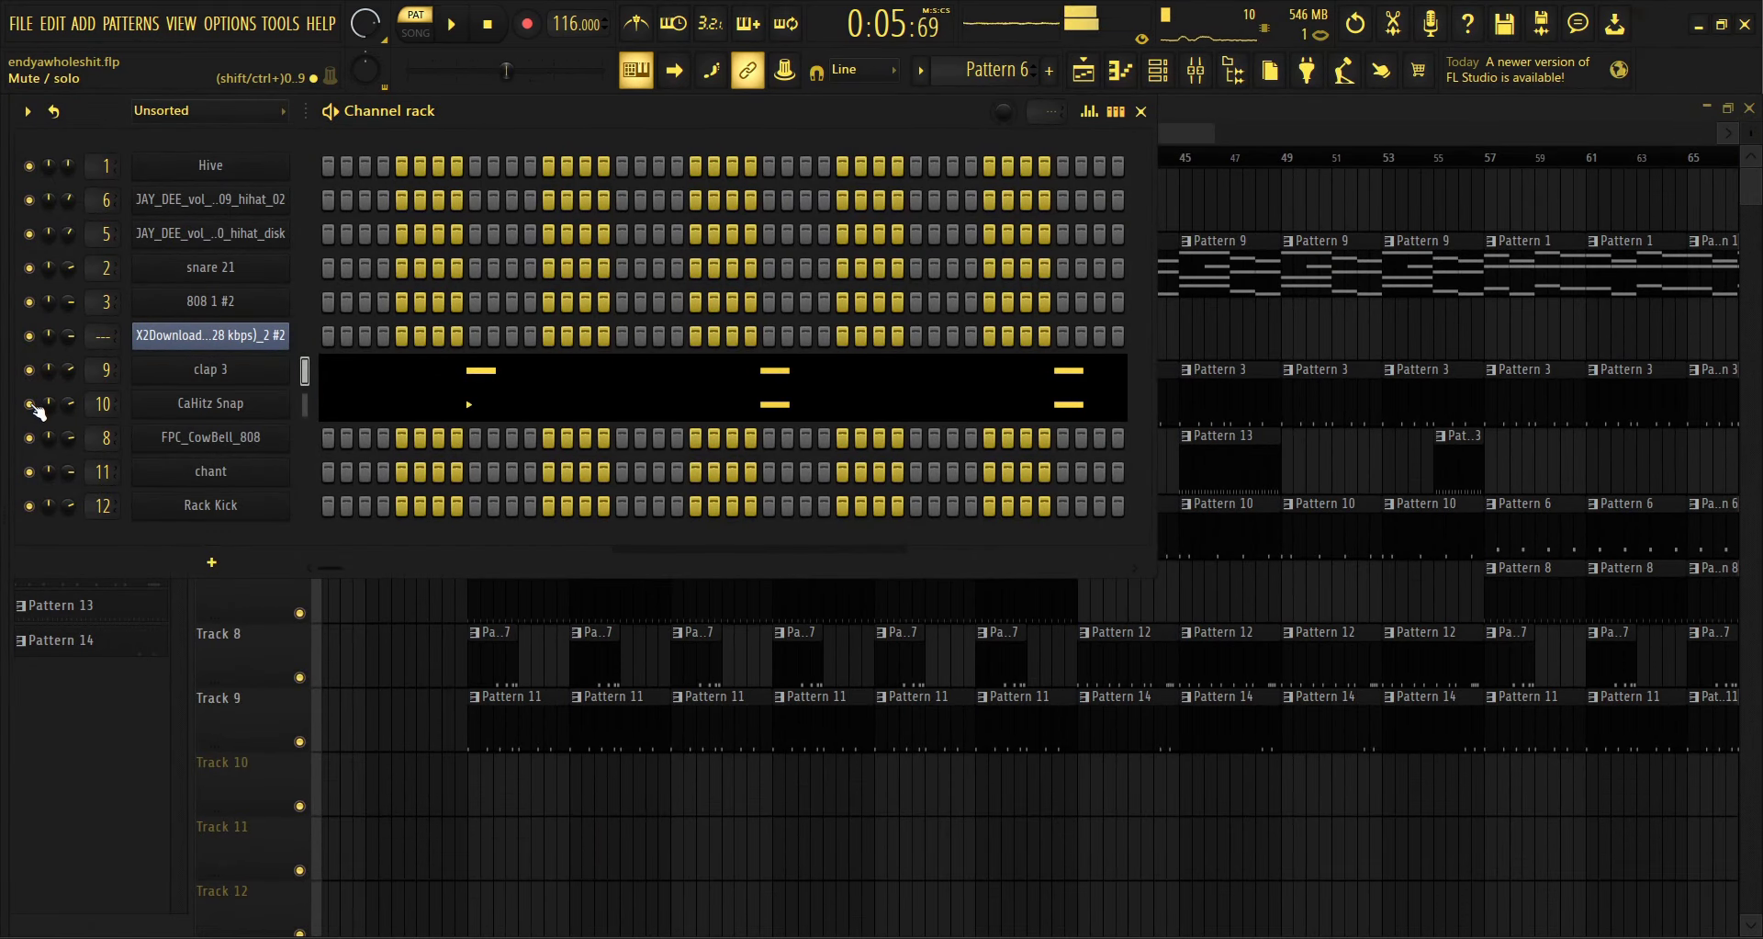
Switch to Pattern 7 and play the FPC_CowBell_808 notes in the piano roll.
{"action": "left_click", "coordinate": [923, 74]}
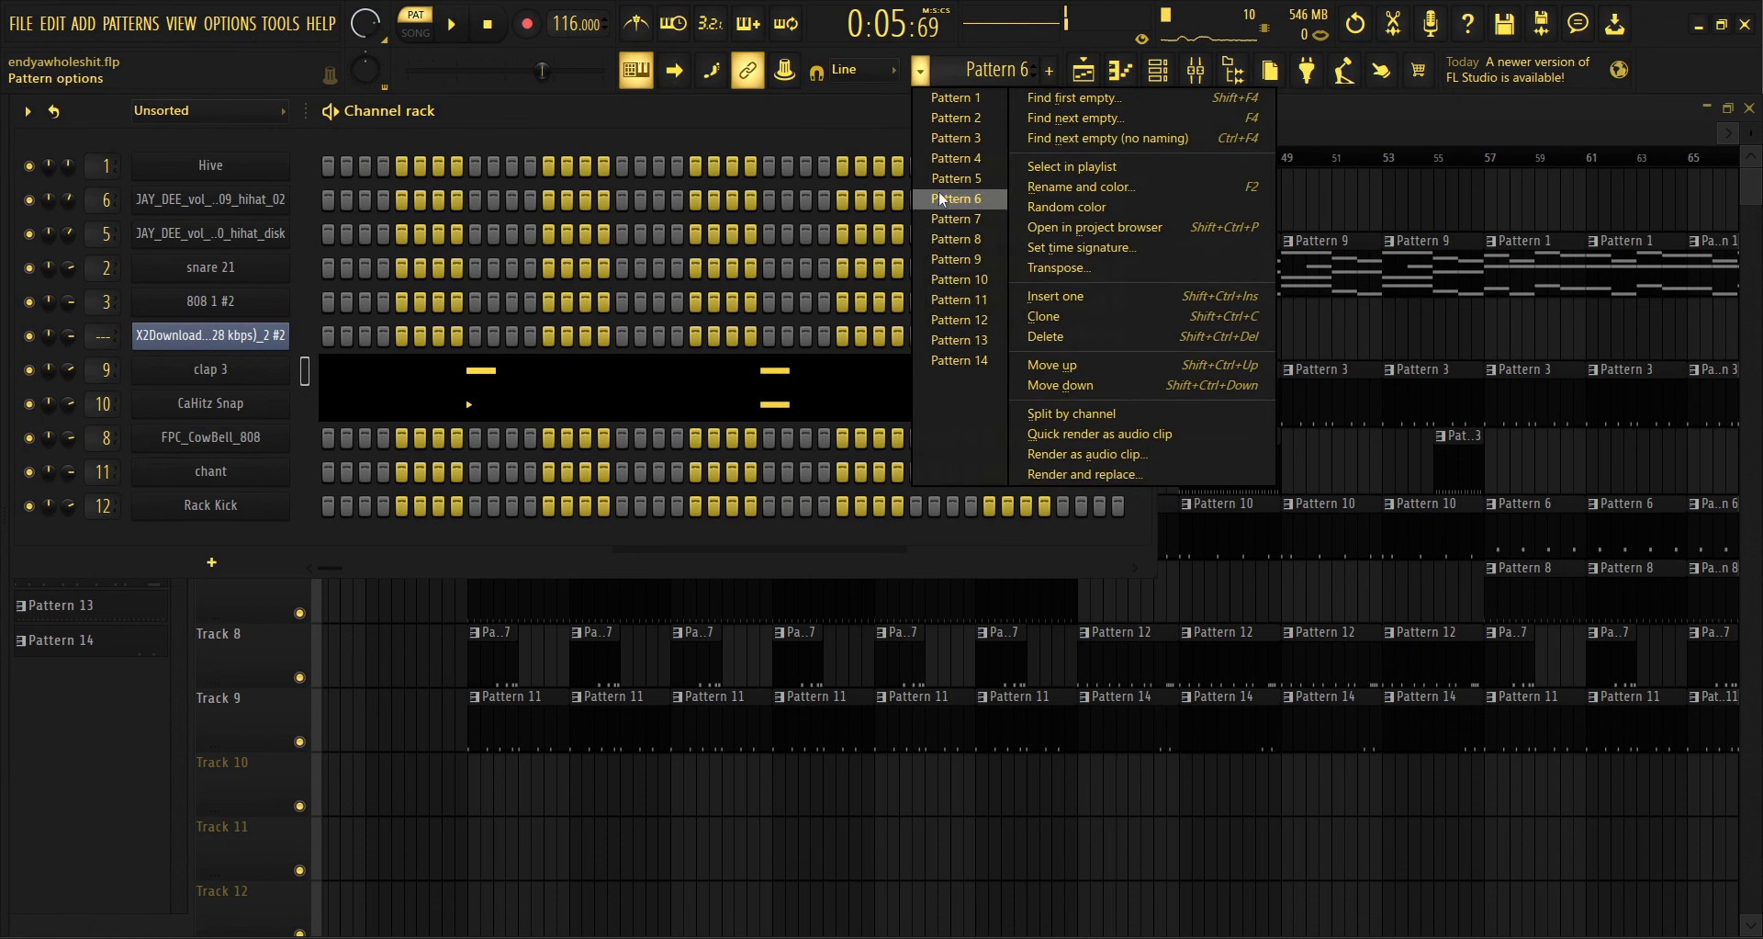
{"action": "left_click", "coordinate": [940, 212]}
{"action": "left_click", "coordinate": [462, 426]}
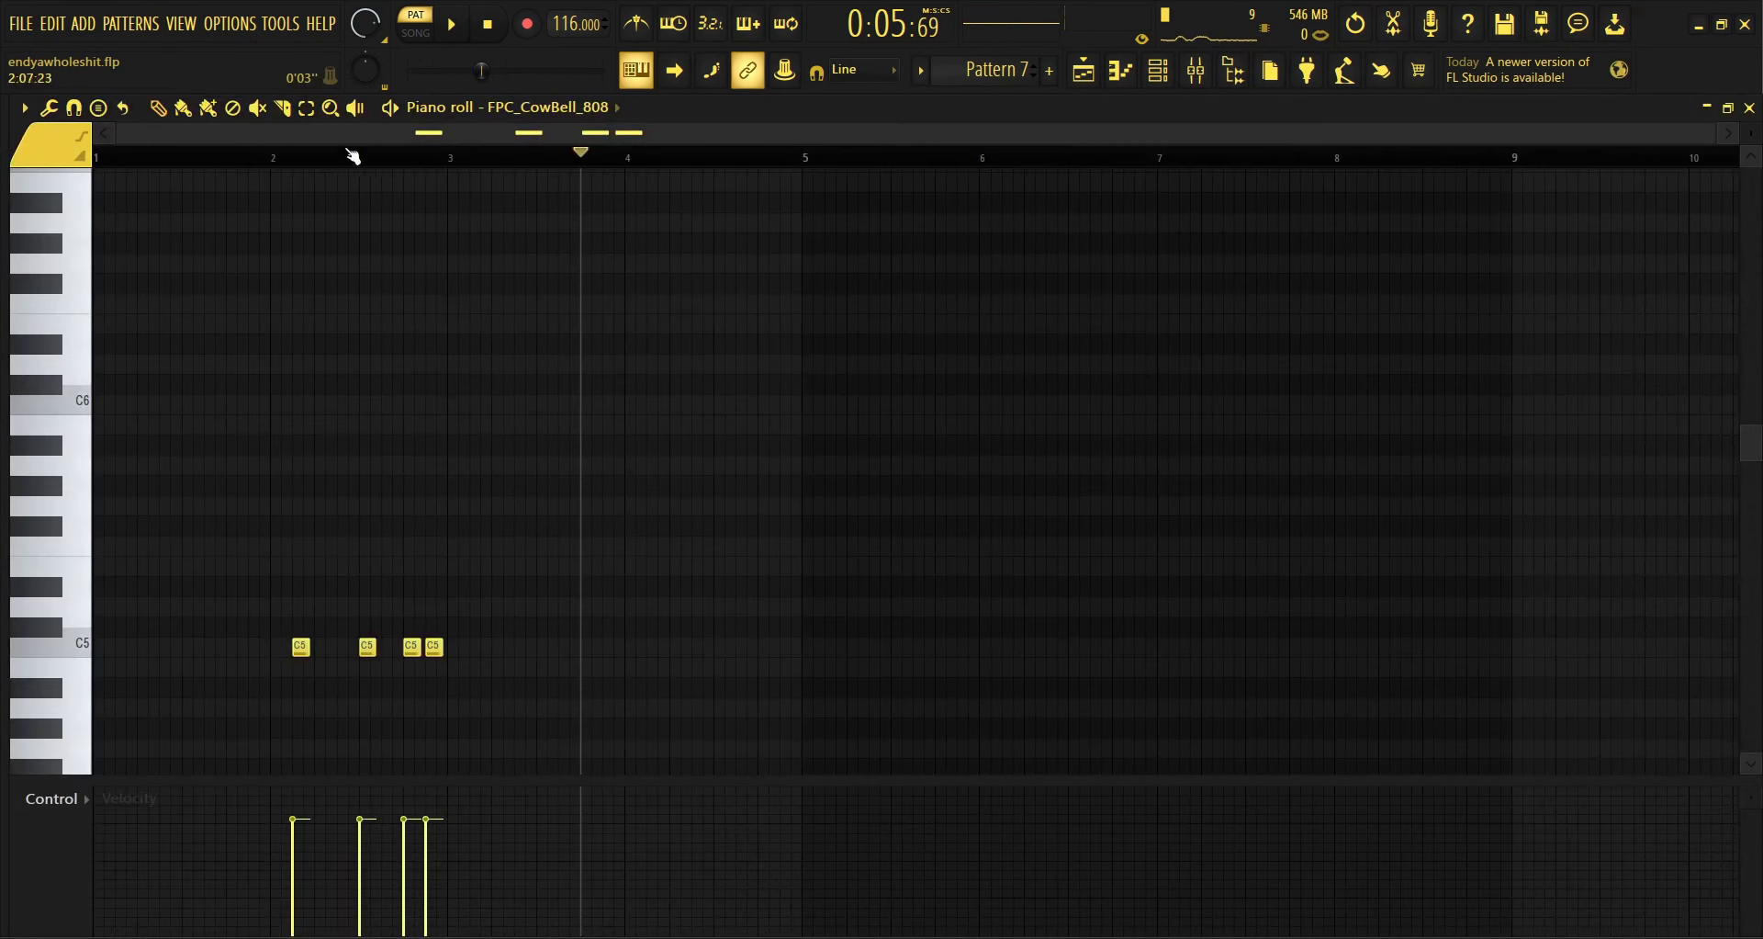
{"action": "key", "text": "space"}
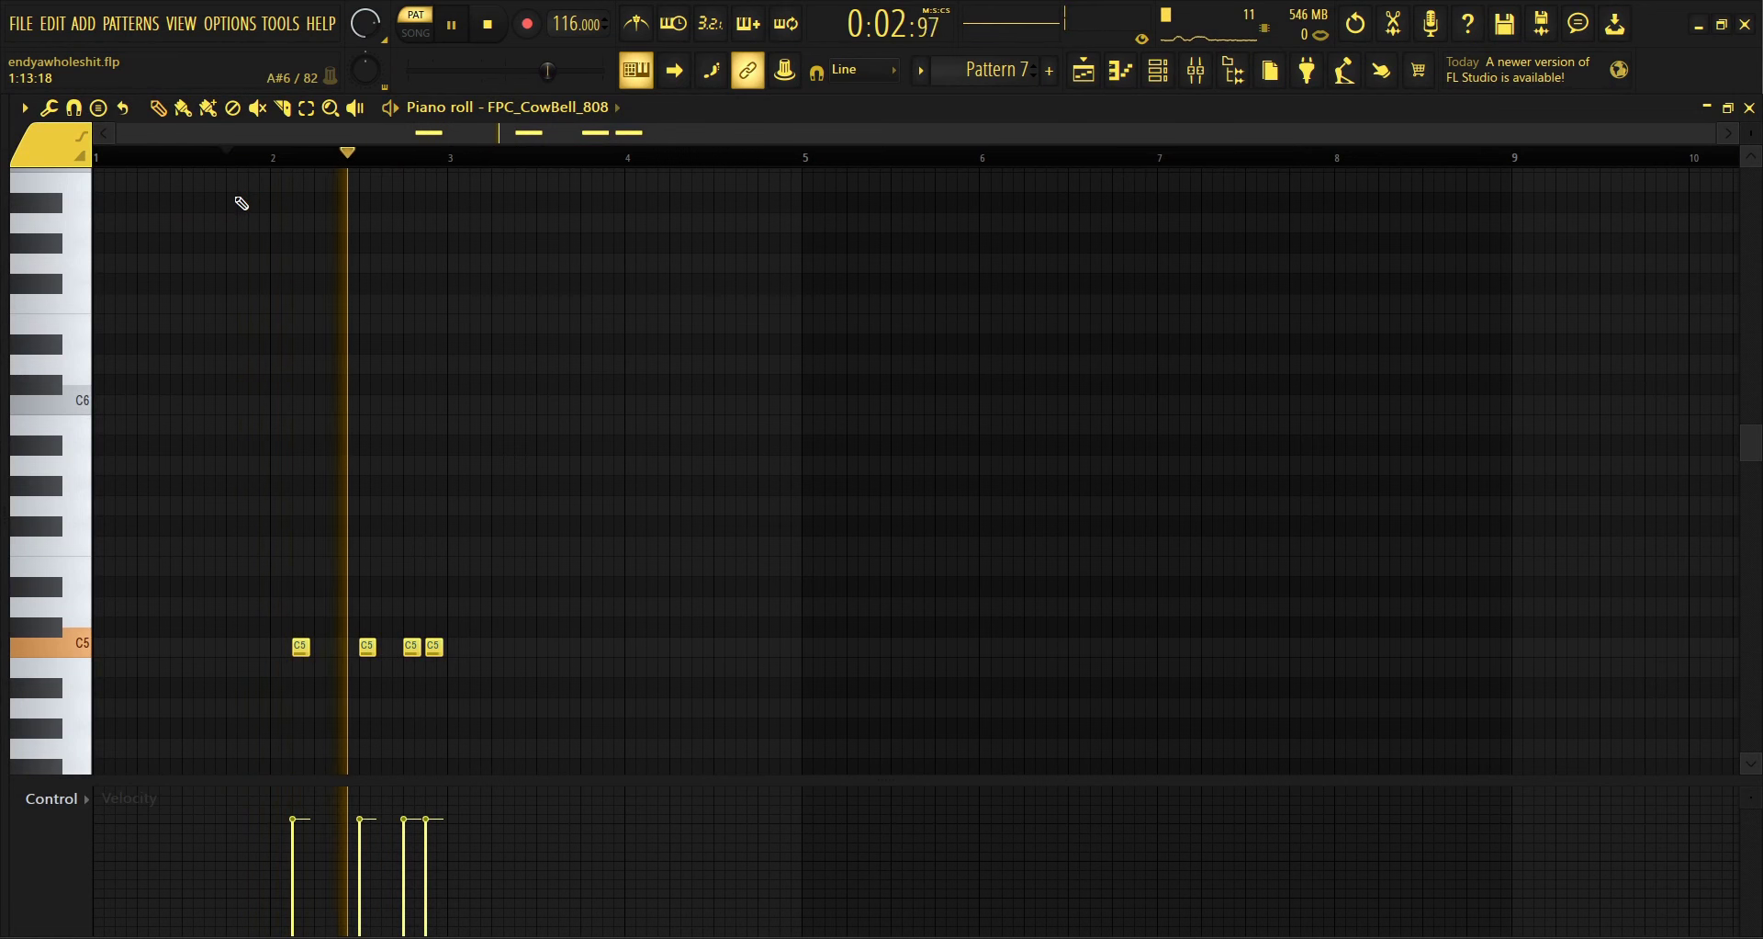
{"action": "key", "text": "space"}
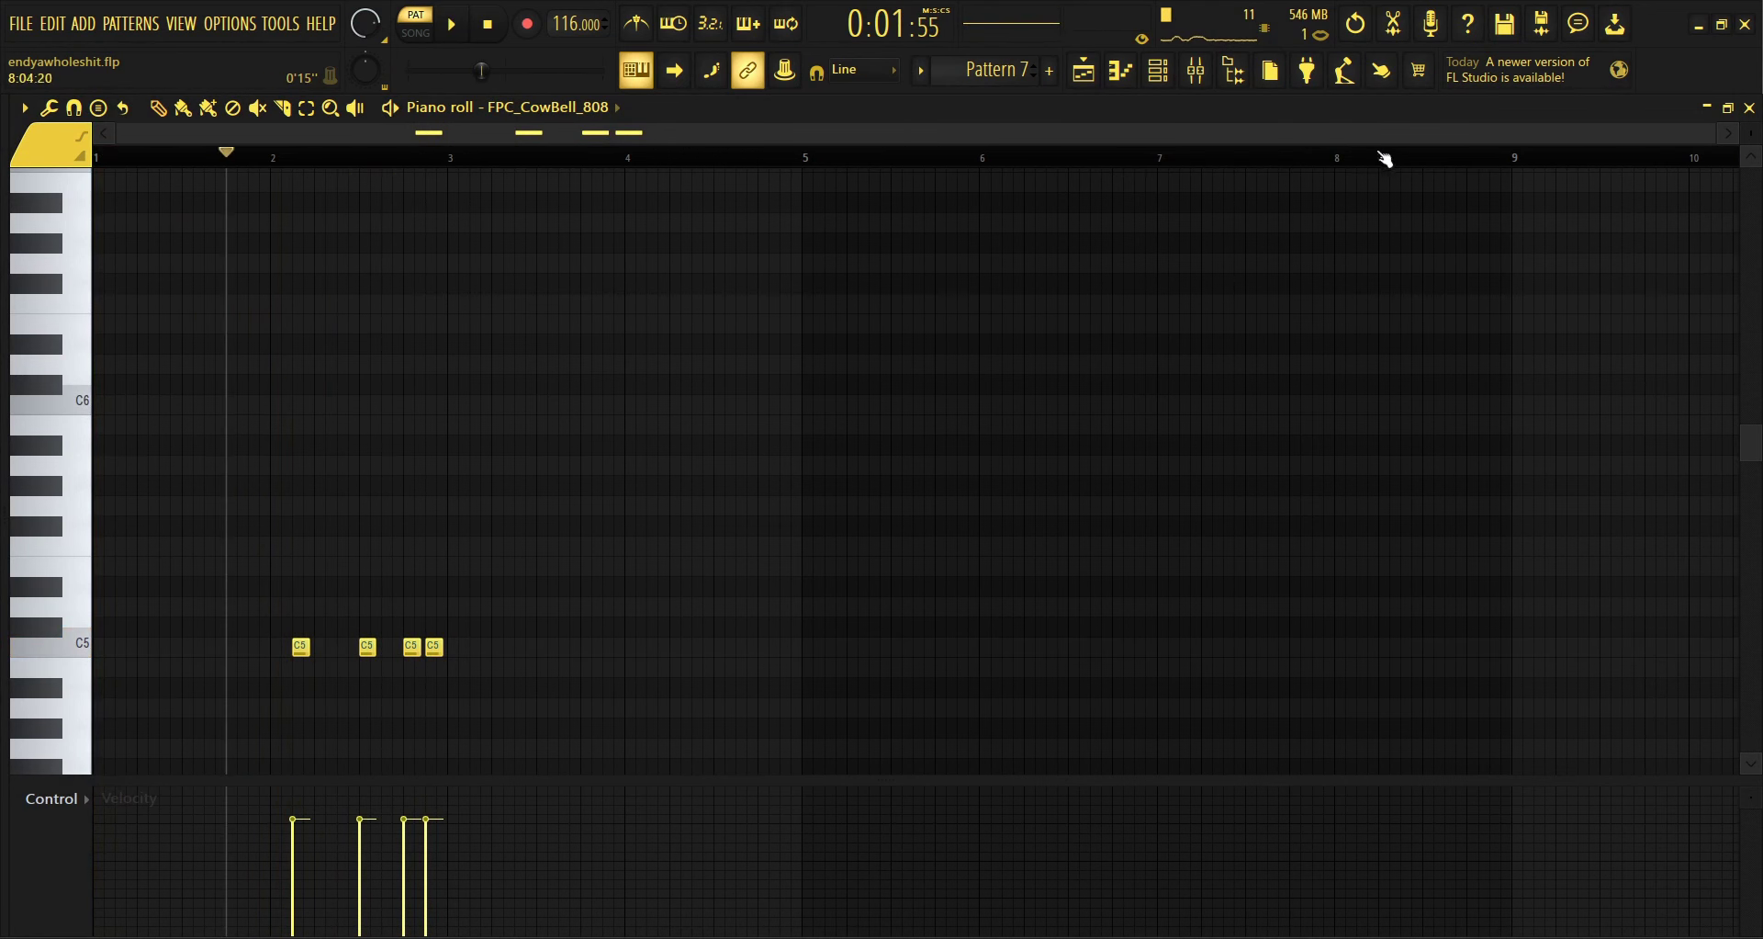
{"action": "left_click", "coordinate": [1749, 108]}
Switch to Pattern 8, show the chant channel's notes in the piano roll, and play them.
{"action": "left_click", "coordinate": [926, 80]}
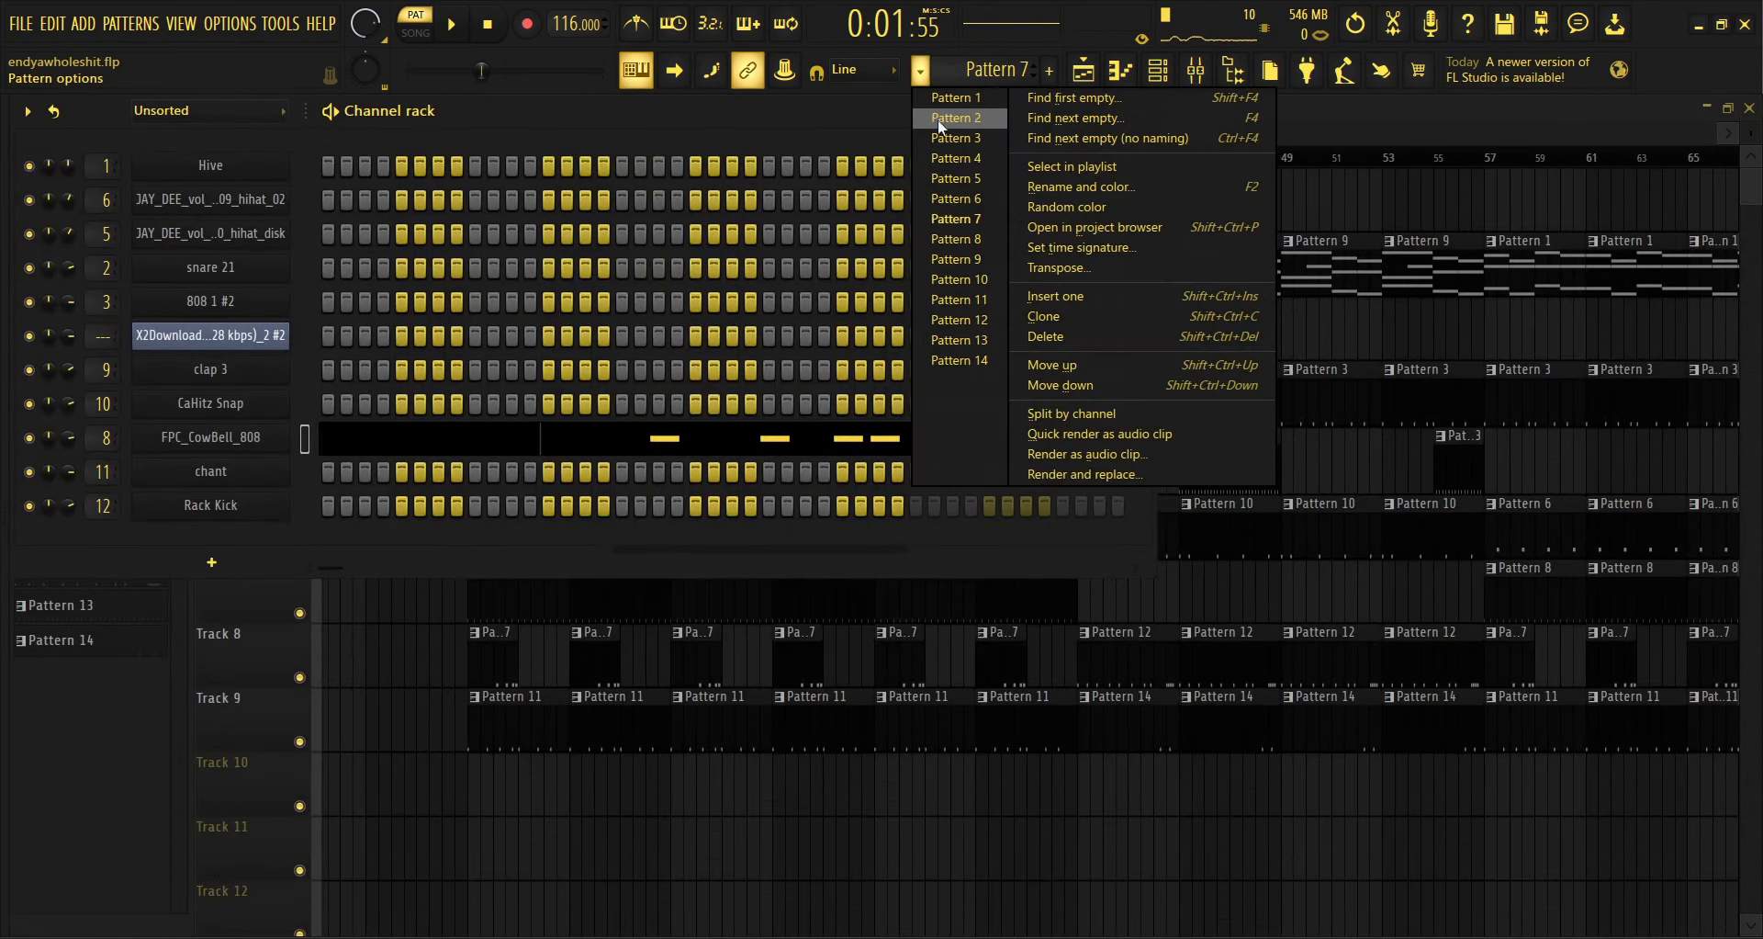
{"action": "left_click", "coordinate": [949, 239]}
{"action": "right_click", "coordinate": [278, 471]}
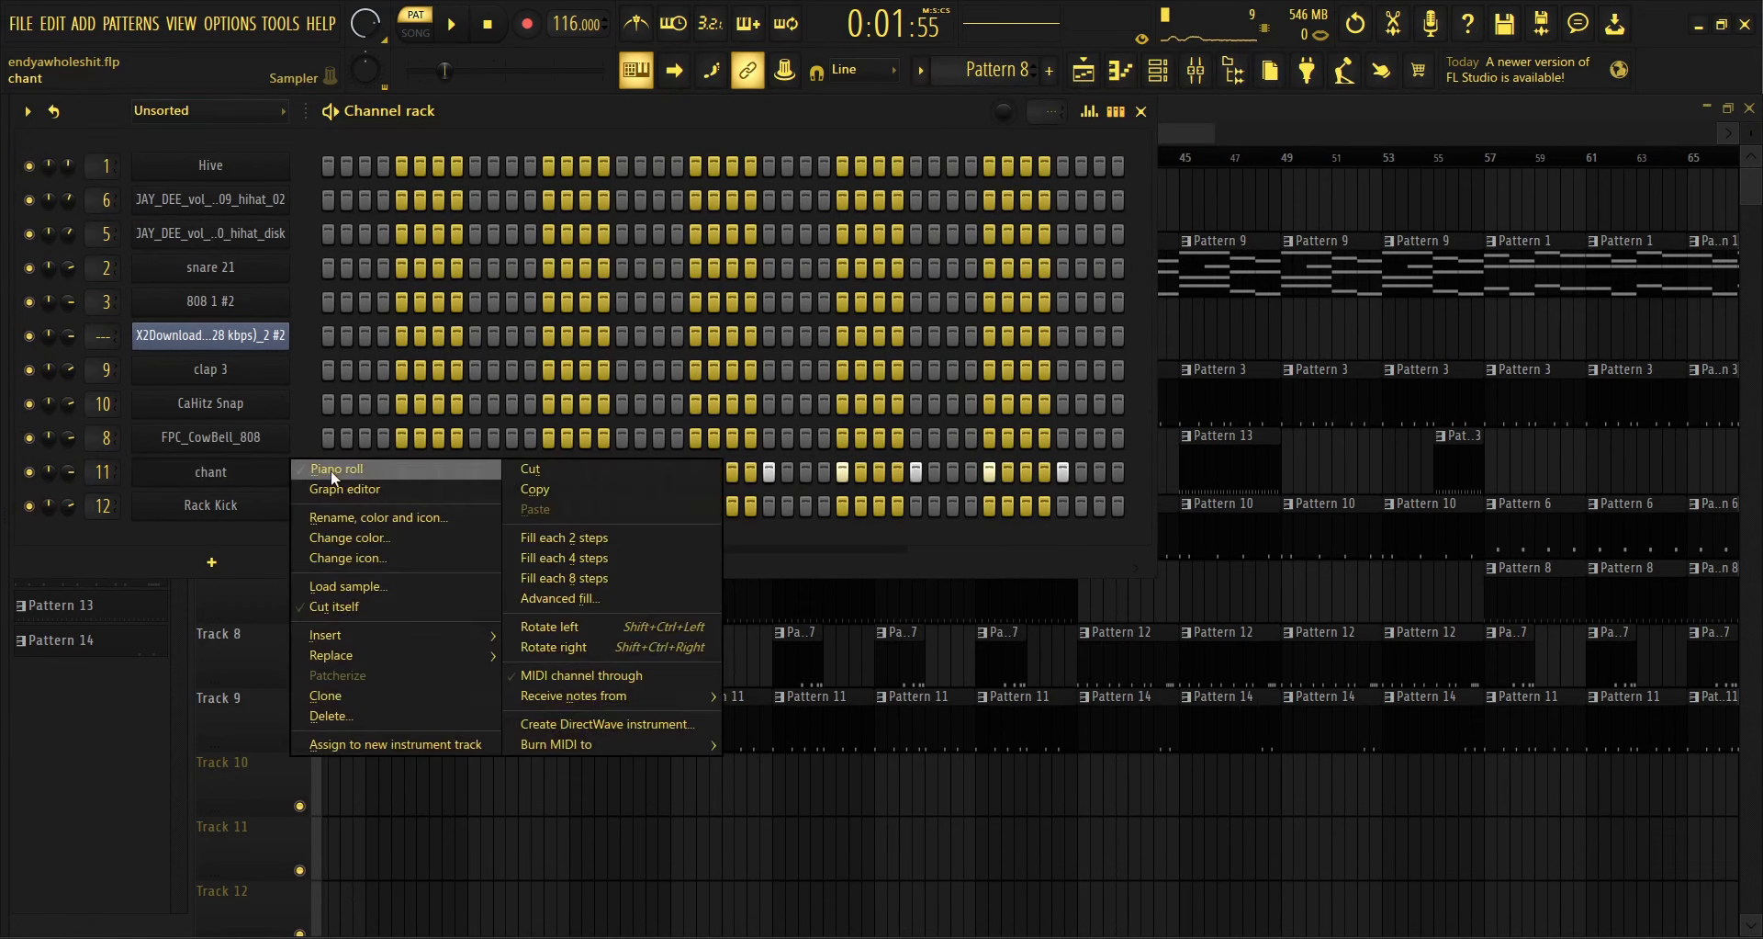
{"action": "left_click", "coordinate": [331, 464]}
{"action": "key", "text": "space"}
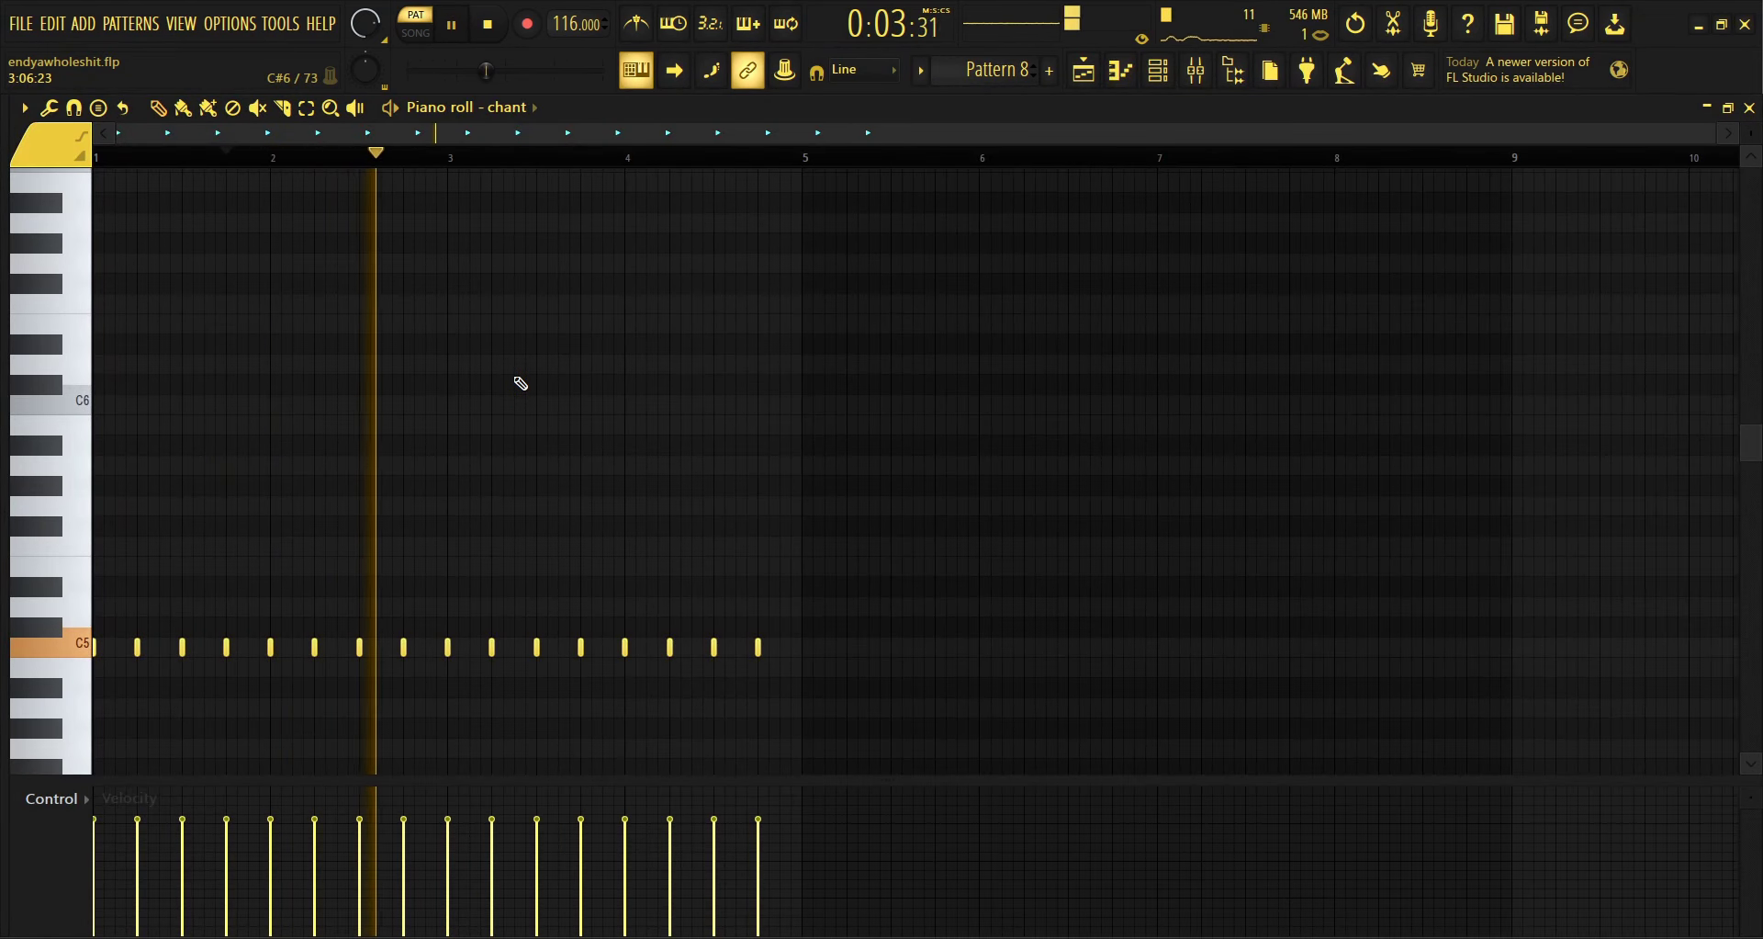
{"action": "key", "text": "space"}
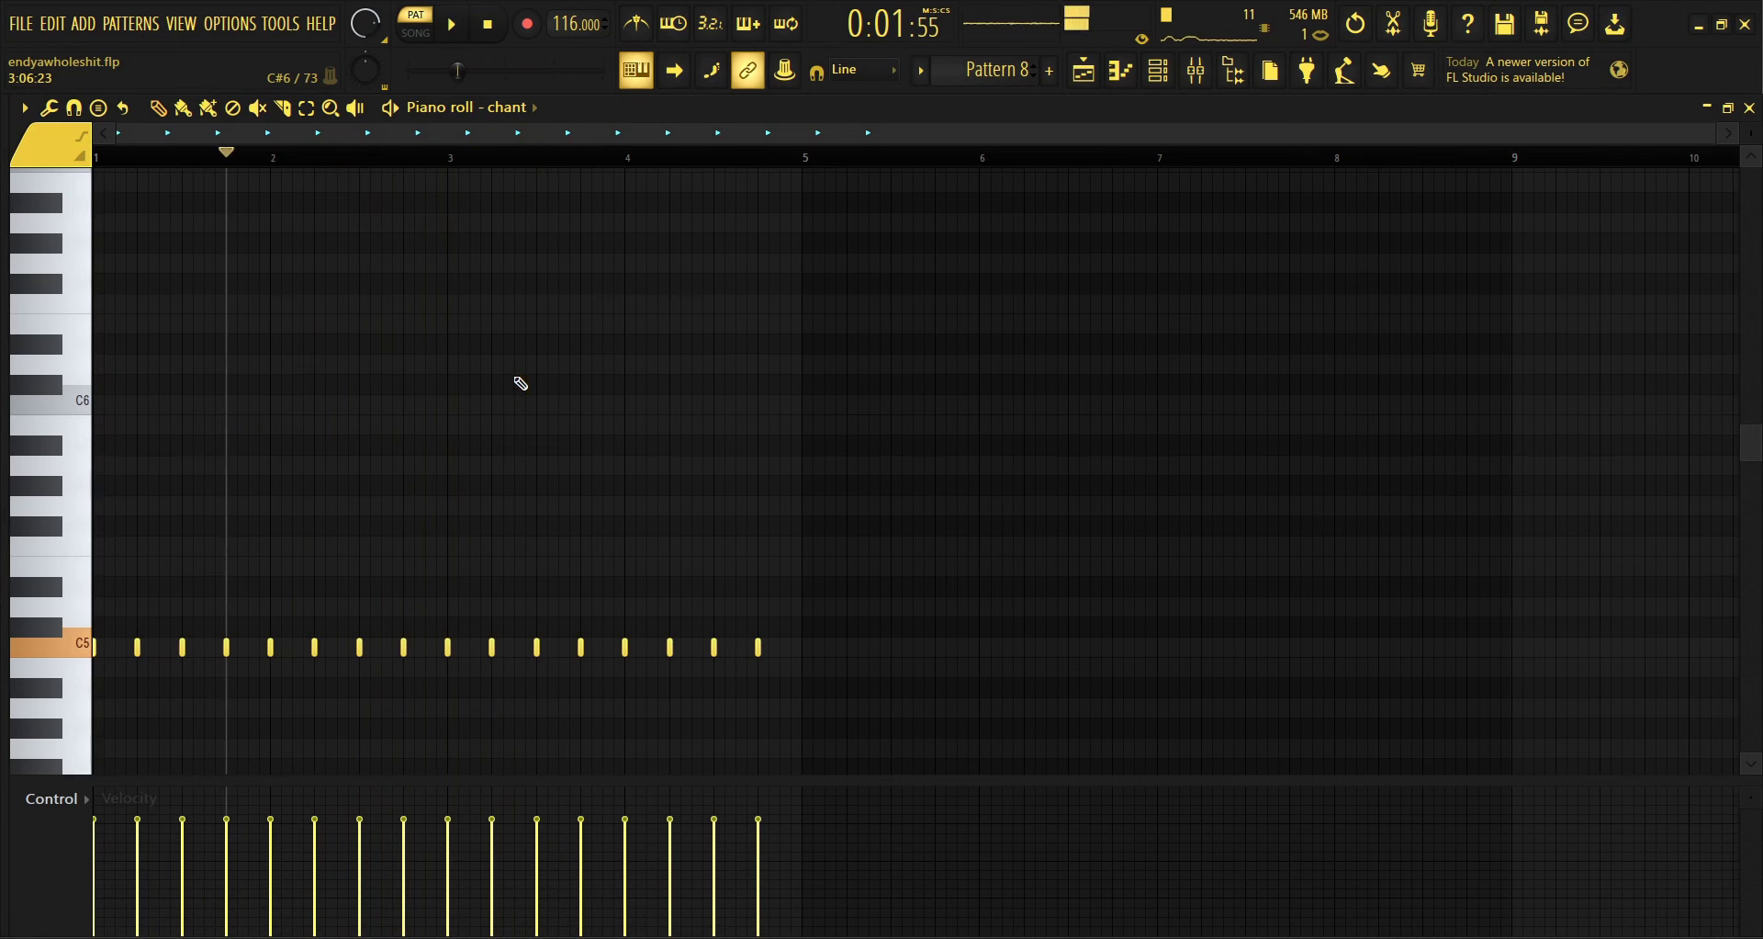
{"action": "left_click", "coordinate": [1750, 109]}
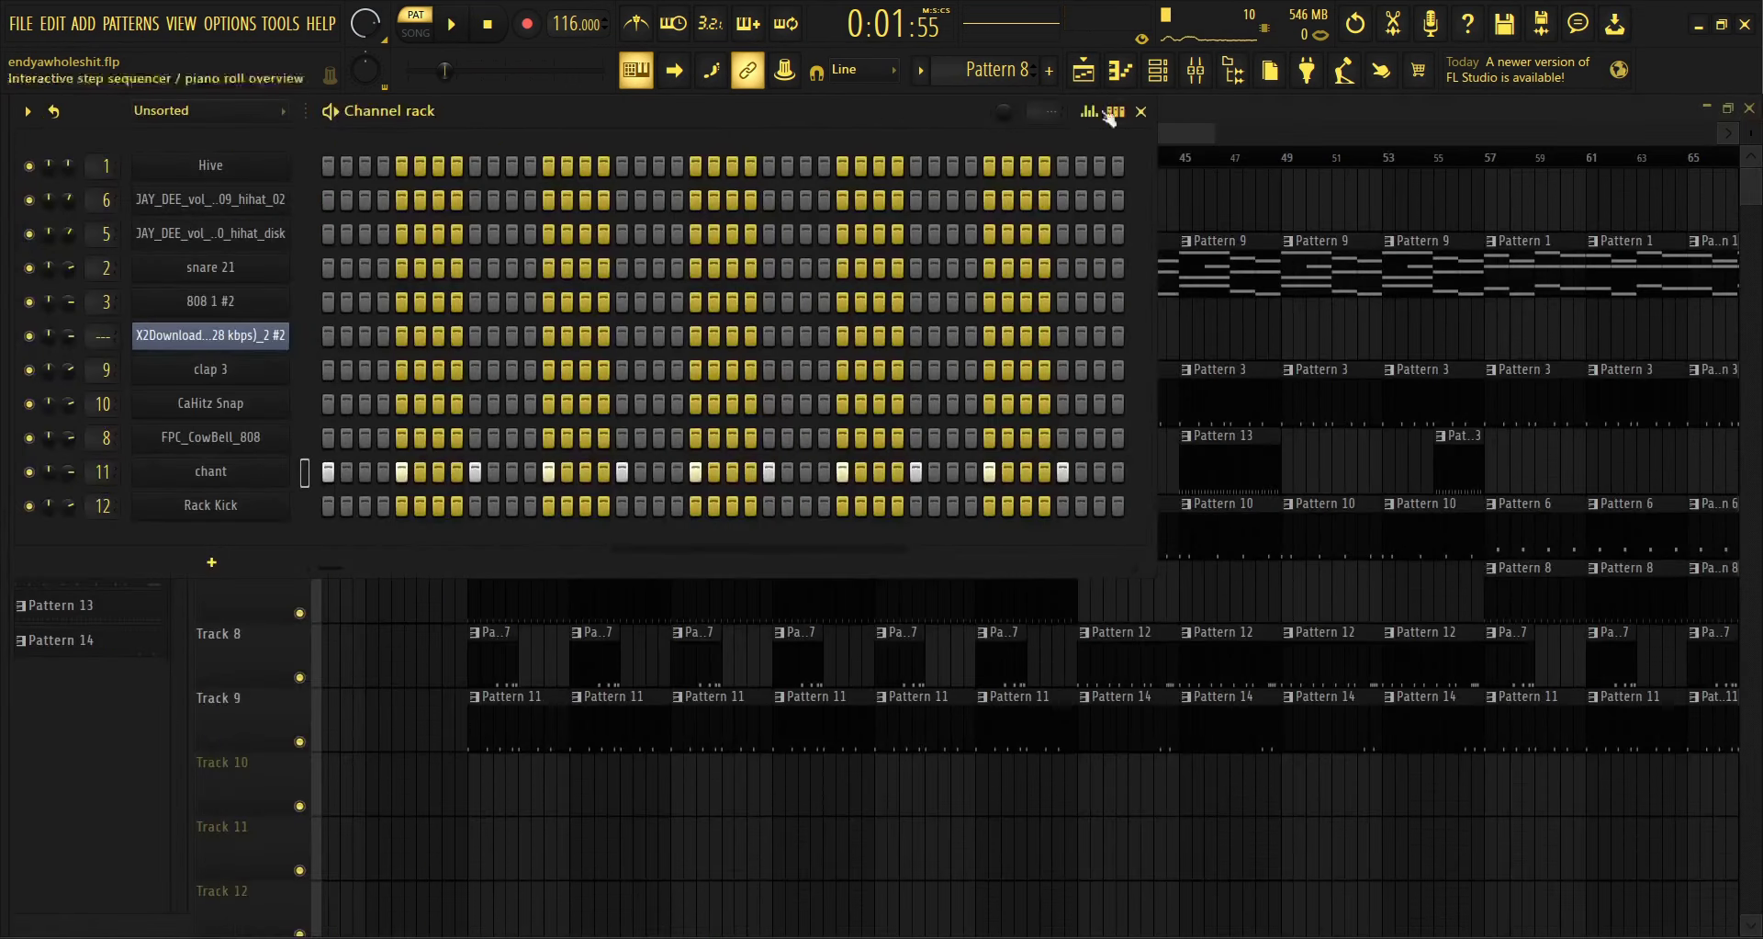
Switch to Pattern 9 and play its Hive chord notes in the piano roll.
{"action": "left_click", "coordinate": [921, 71]}
{"action": "left_click", "coordinate": [955, 260]}
{"action": "left_click", "coordinate": [392, 169]}
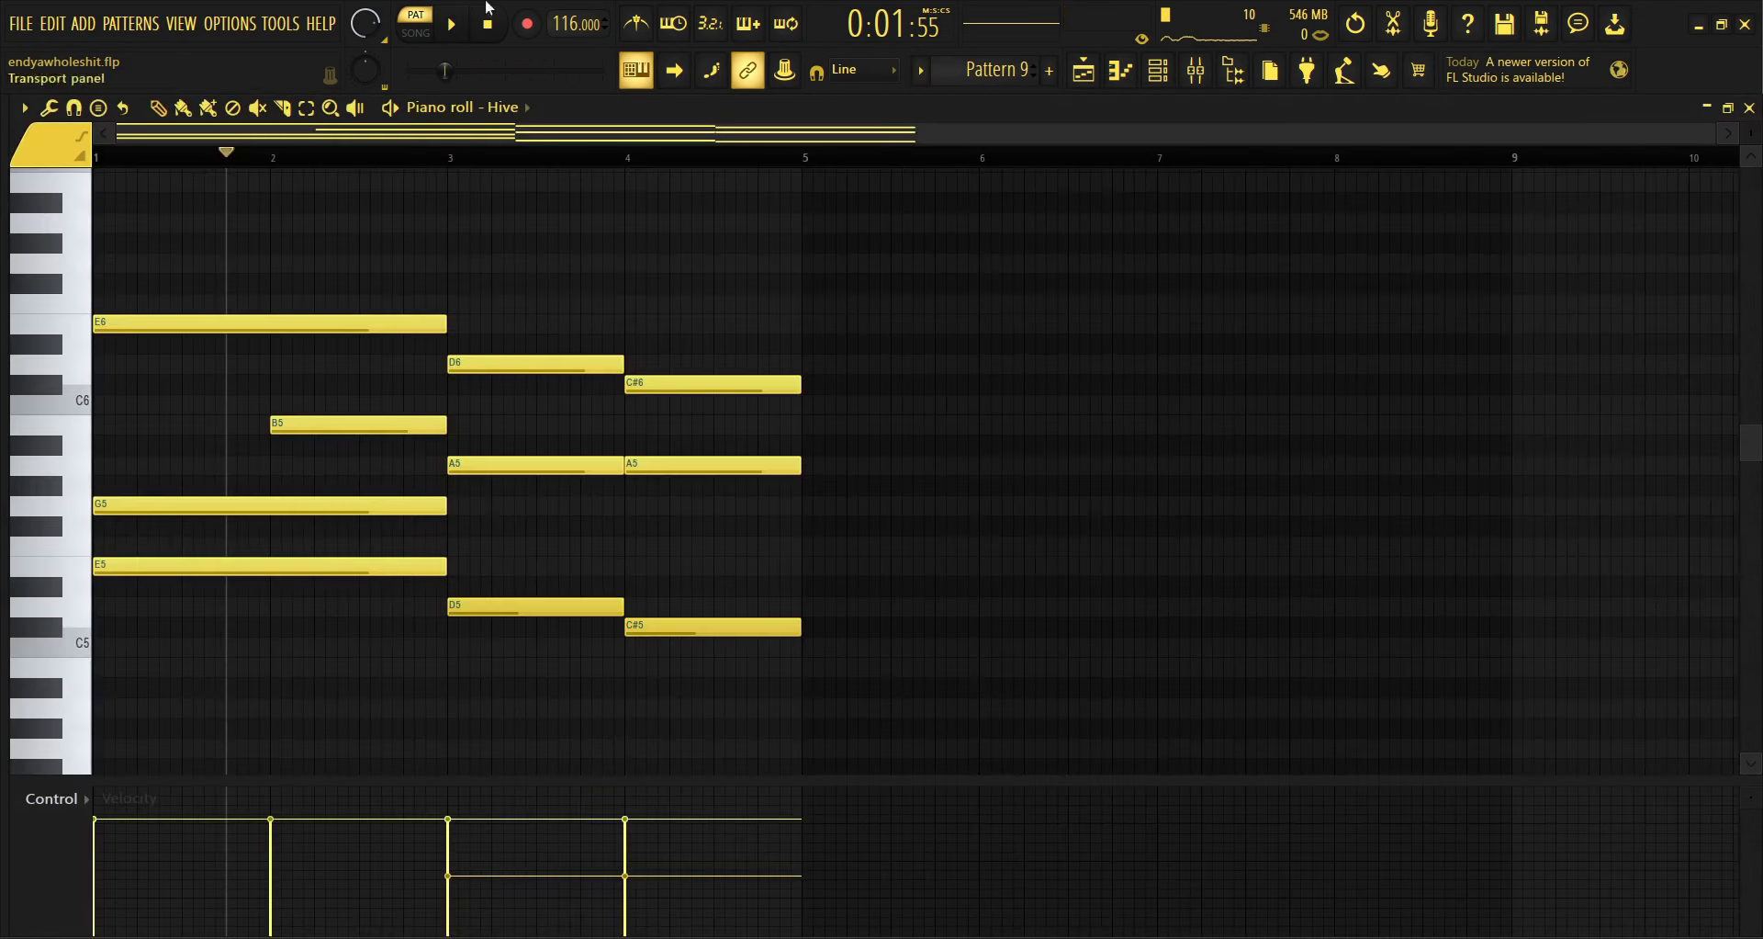
{"action": "key", "text": "space"}
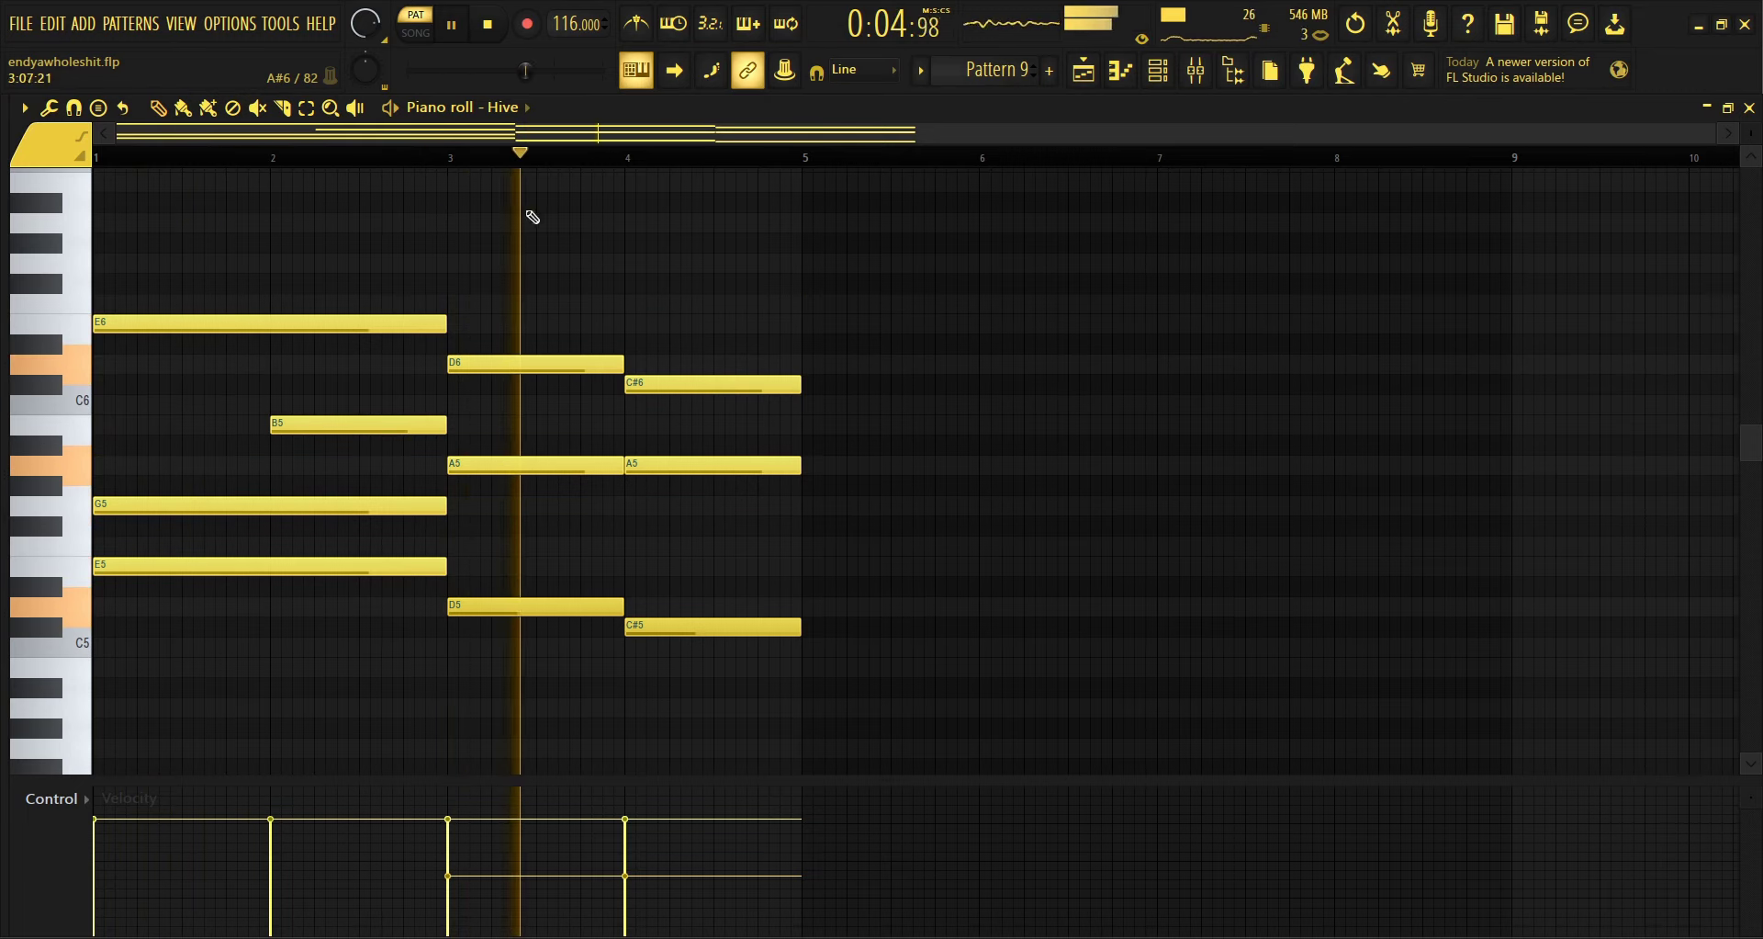
{"action": "key", "text": "space"}
{"action": "left_click", "coordinate": [1750, 108]}
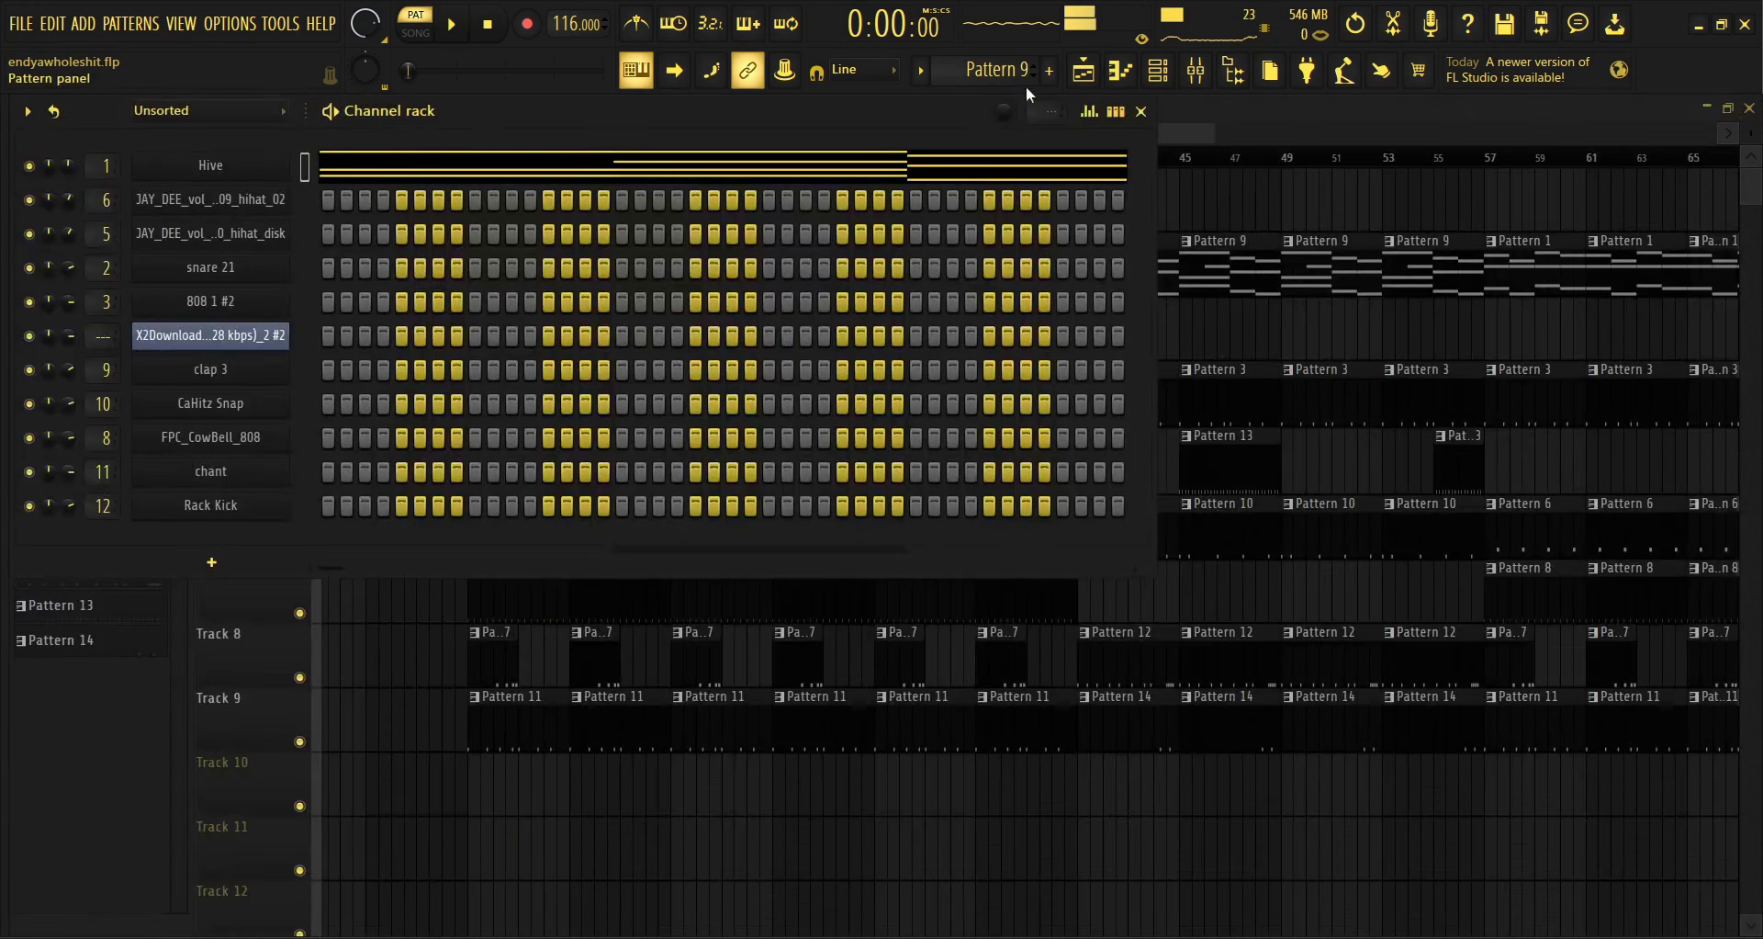
Switch to Pattern 10, show the clap 3 notes in the piano roll, and play them.
{"action": "left_click", "coordinate": [923, 77]}
{"action": "left_click", "coordinate": [979, 272]}
{"action": "left_click", "coordinate": [540, 371]}
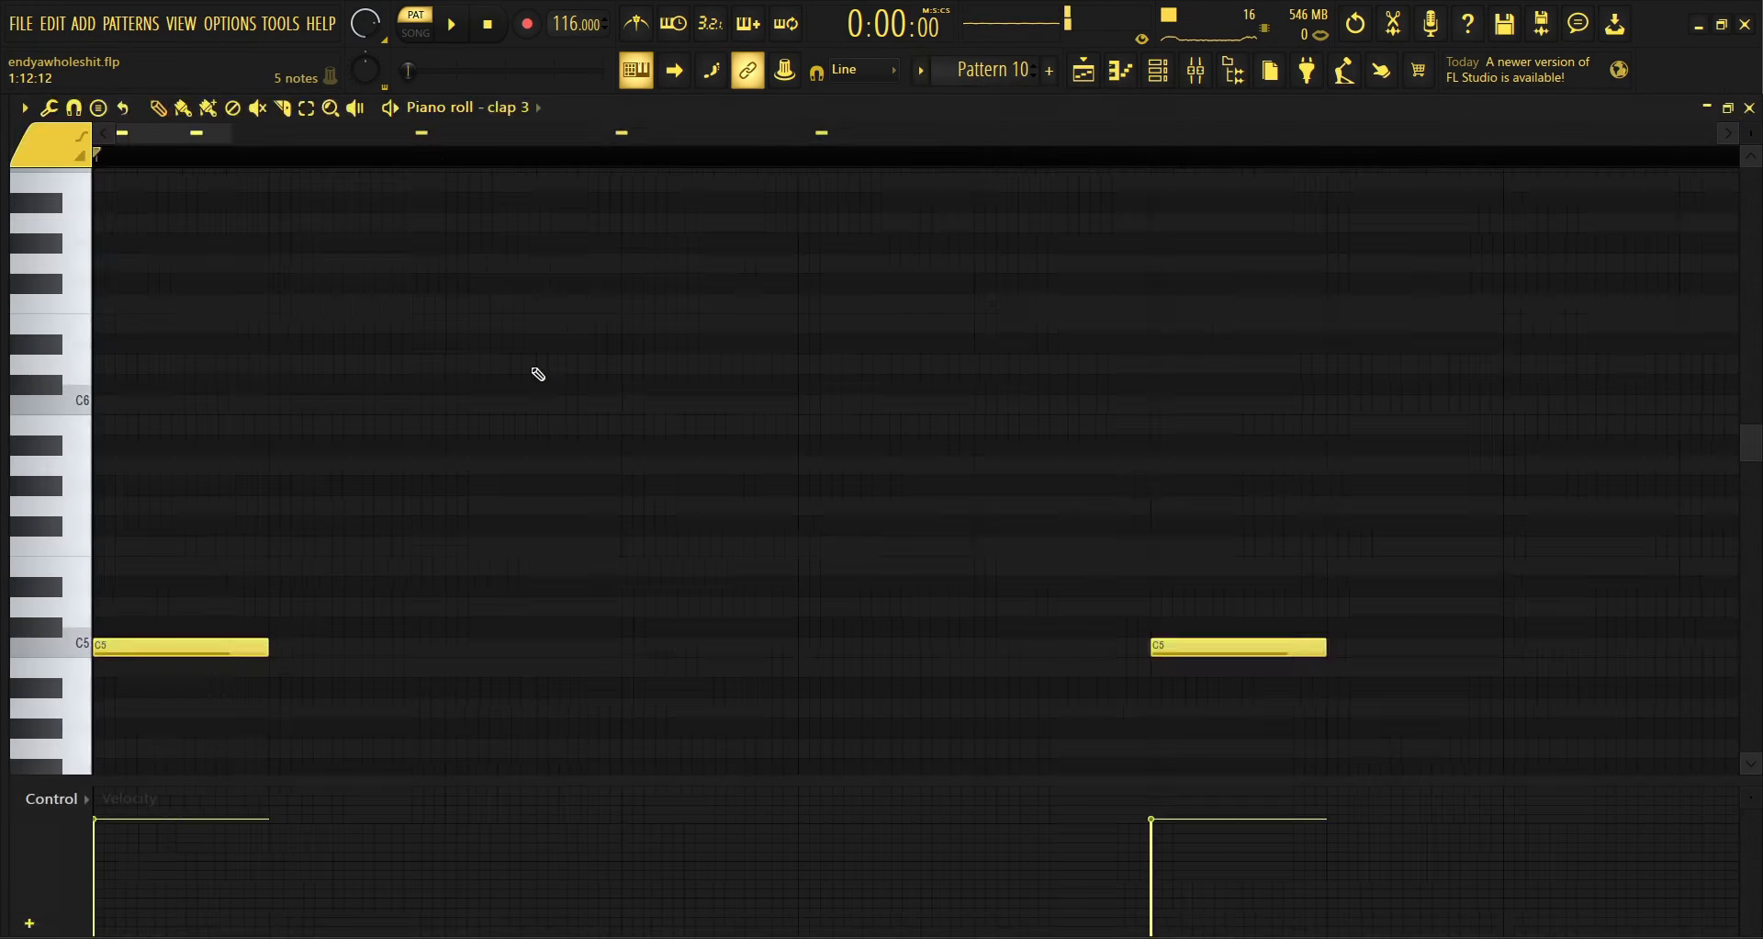
{"action": "key", "text": "space"}
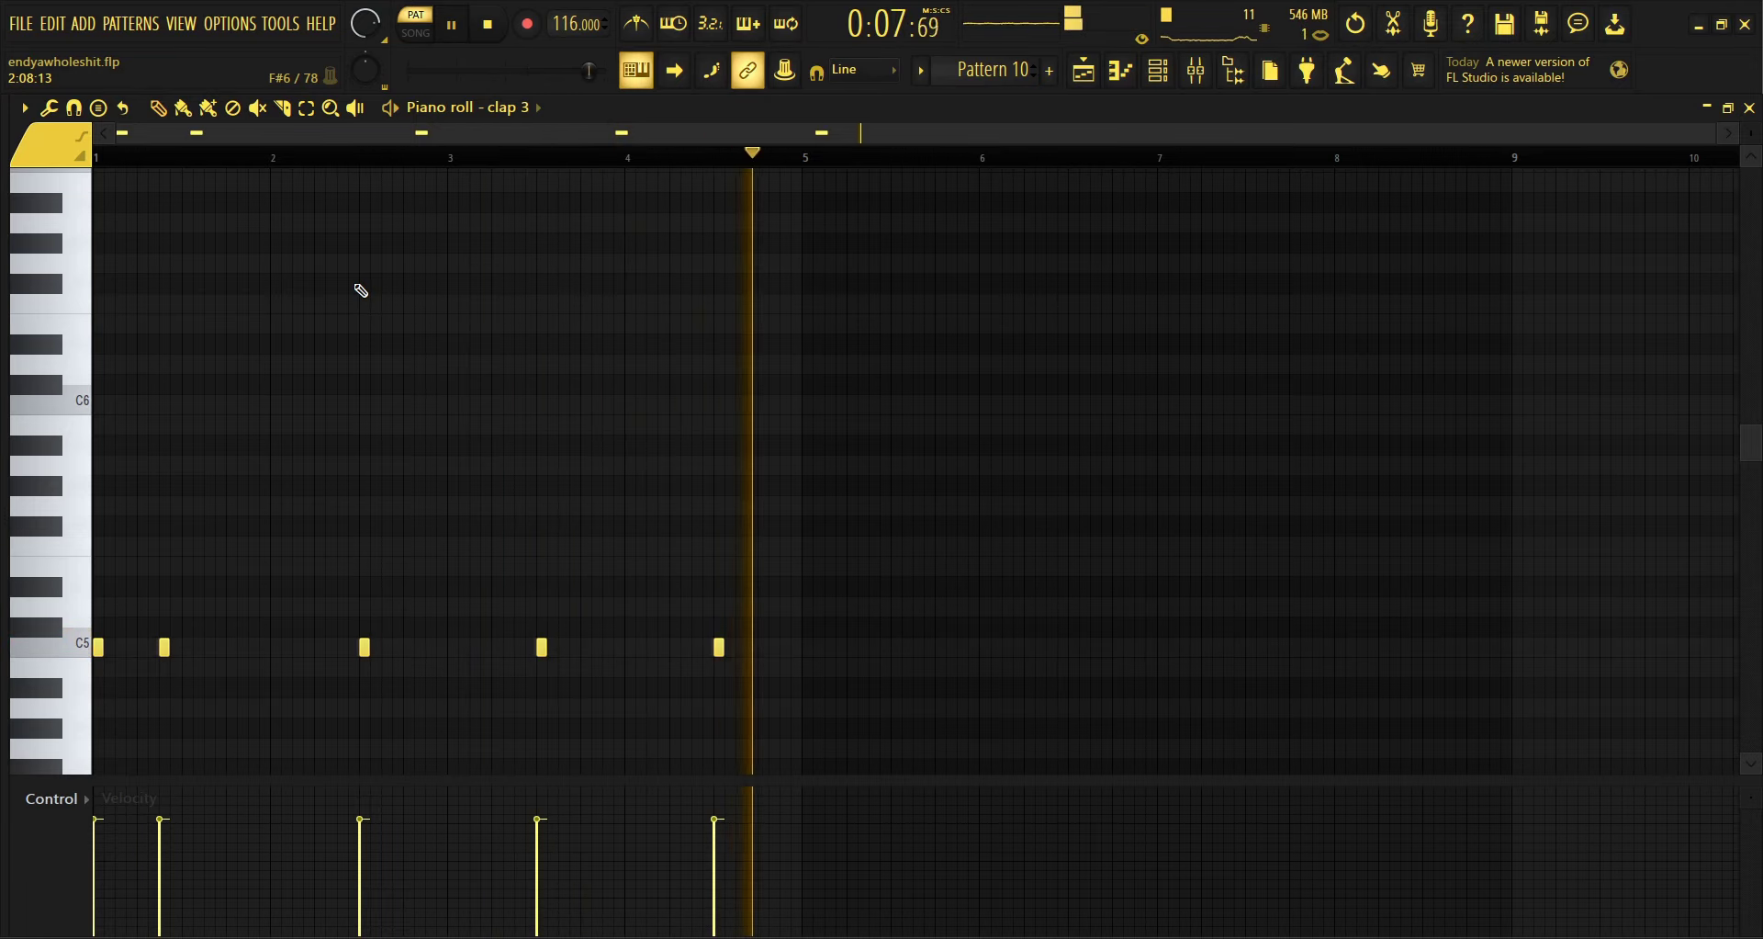
{"action": "key", "text": "space"}
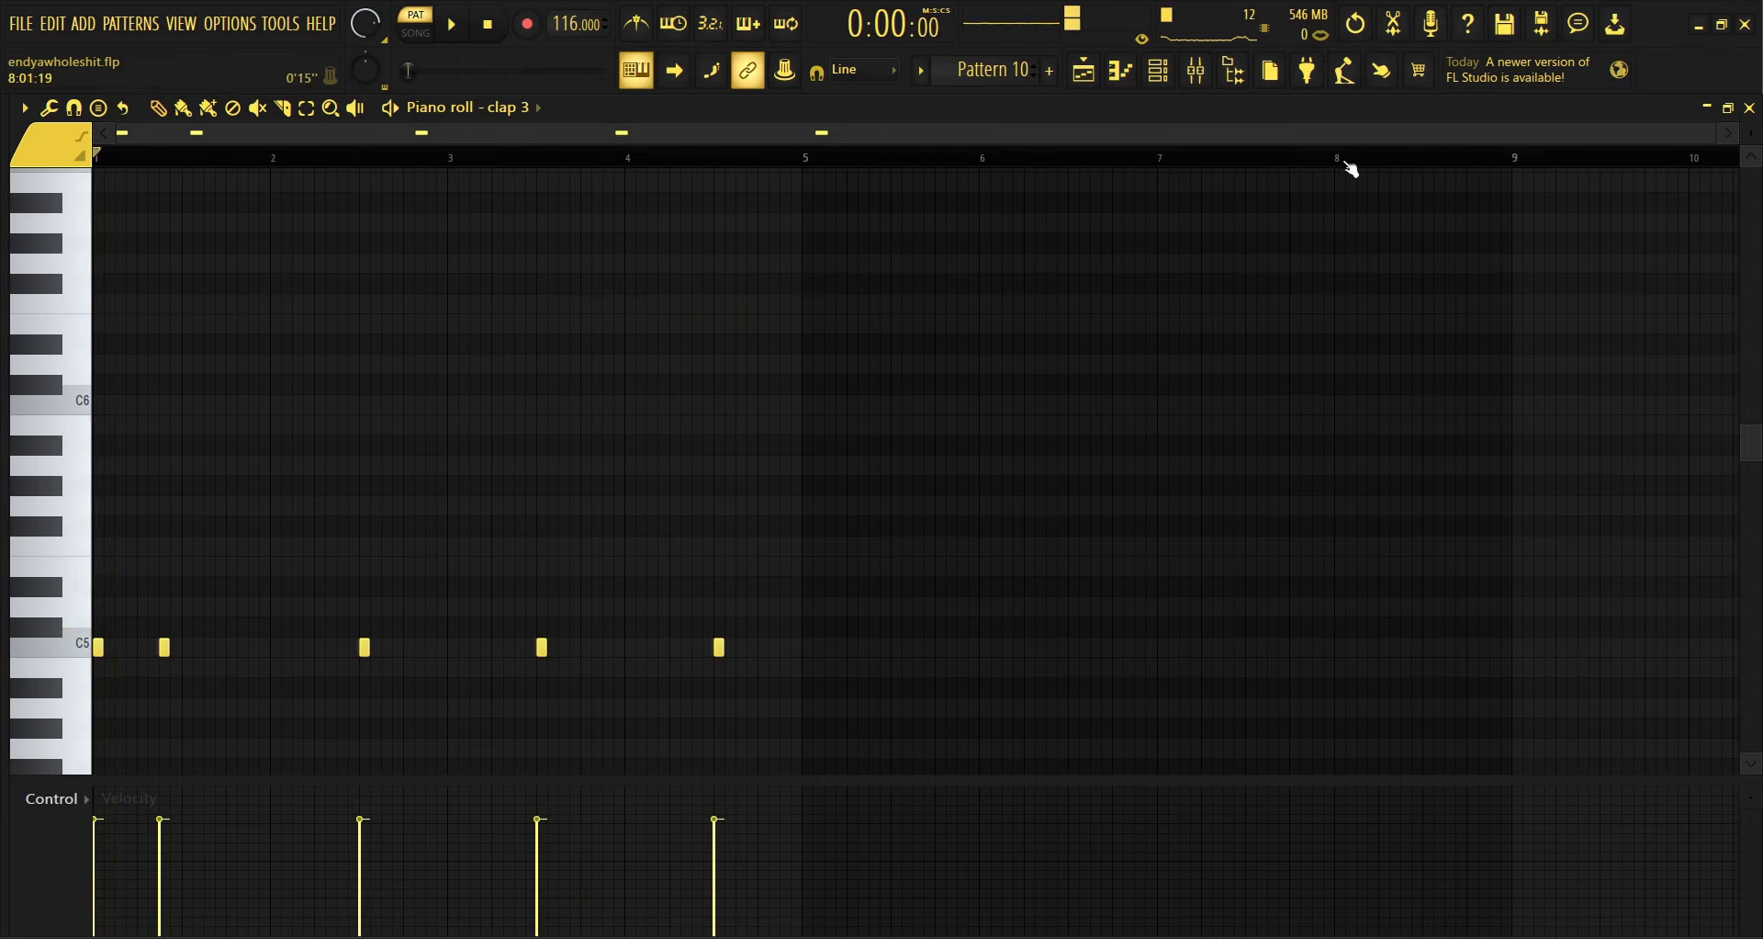
{"action": "key", "text": "F7"}
Switch to Pattern 11 and play the Rack Kick notes in the piano roll.
{"action": "left_click", "coordinate": [926, 78]}
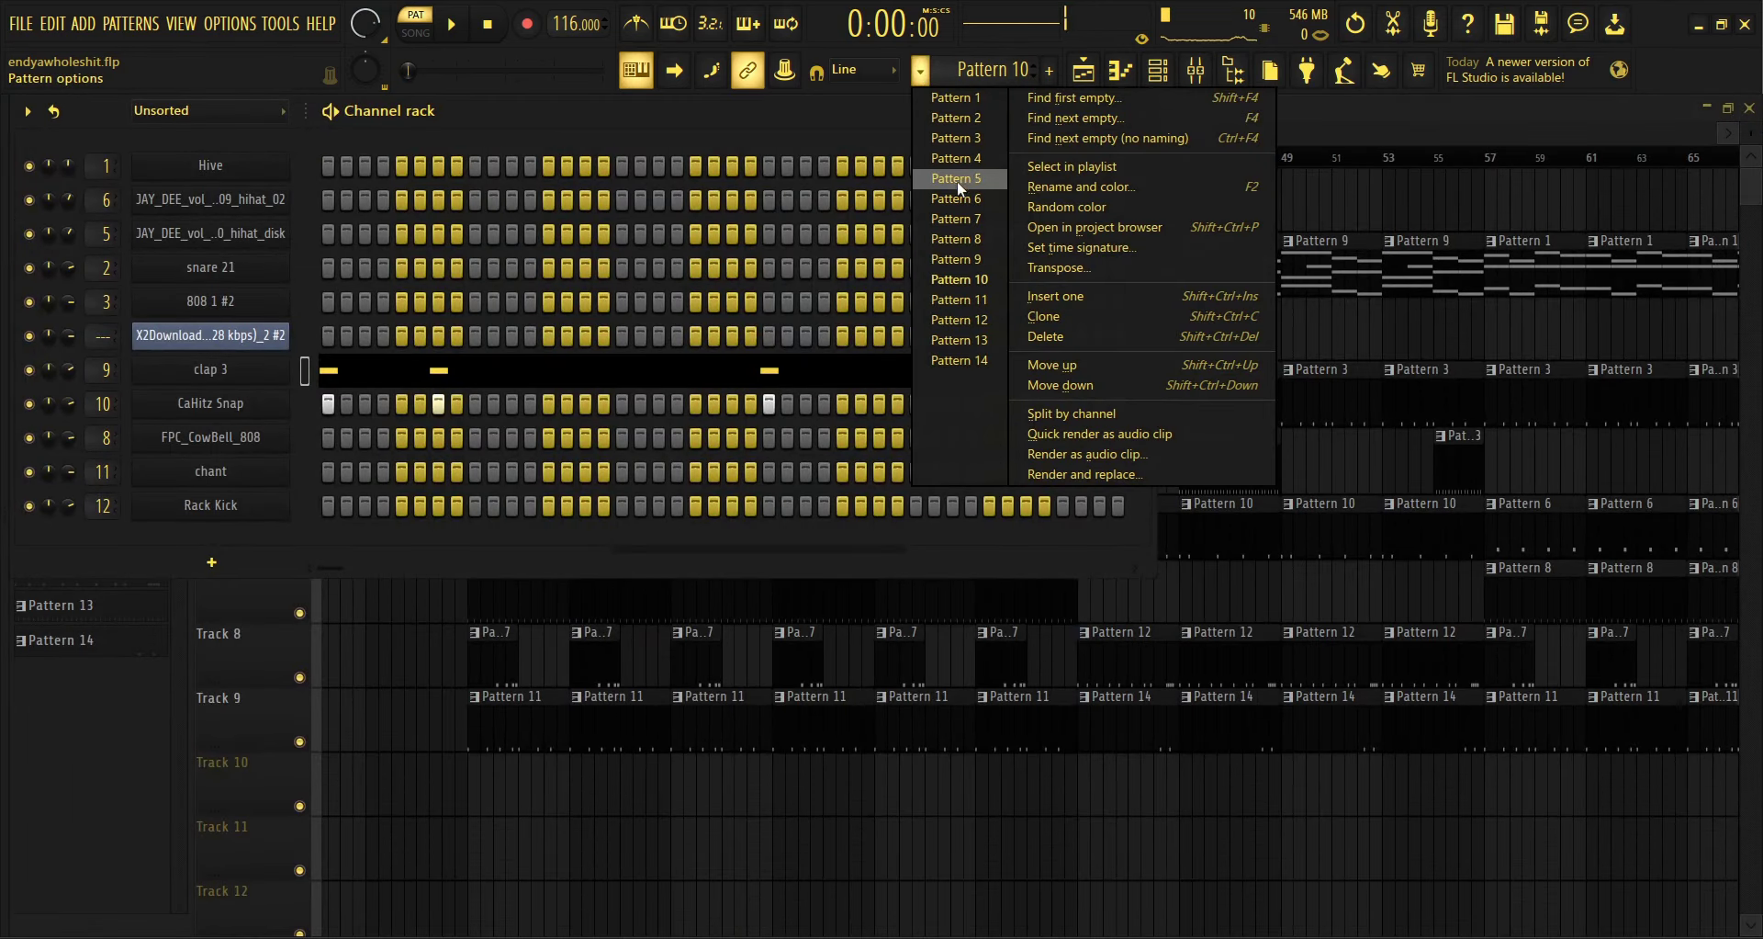
{"action": "left_click", "coordinate": [960, 299]}
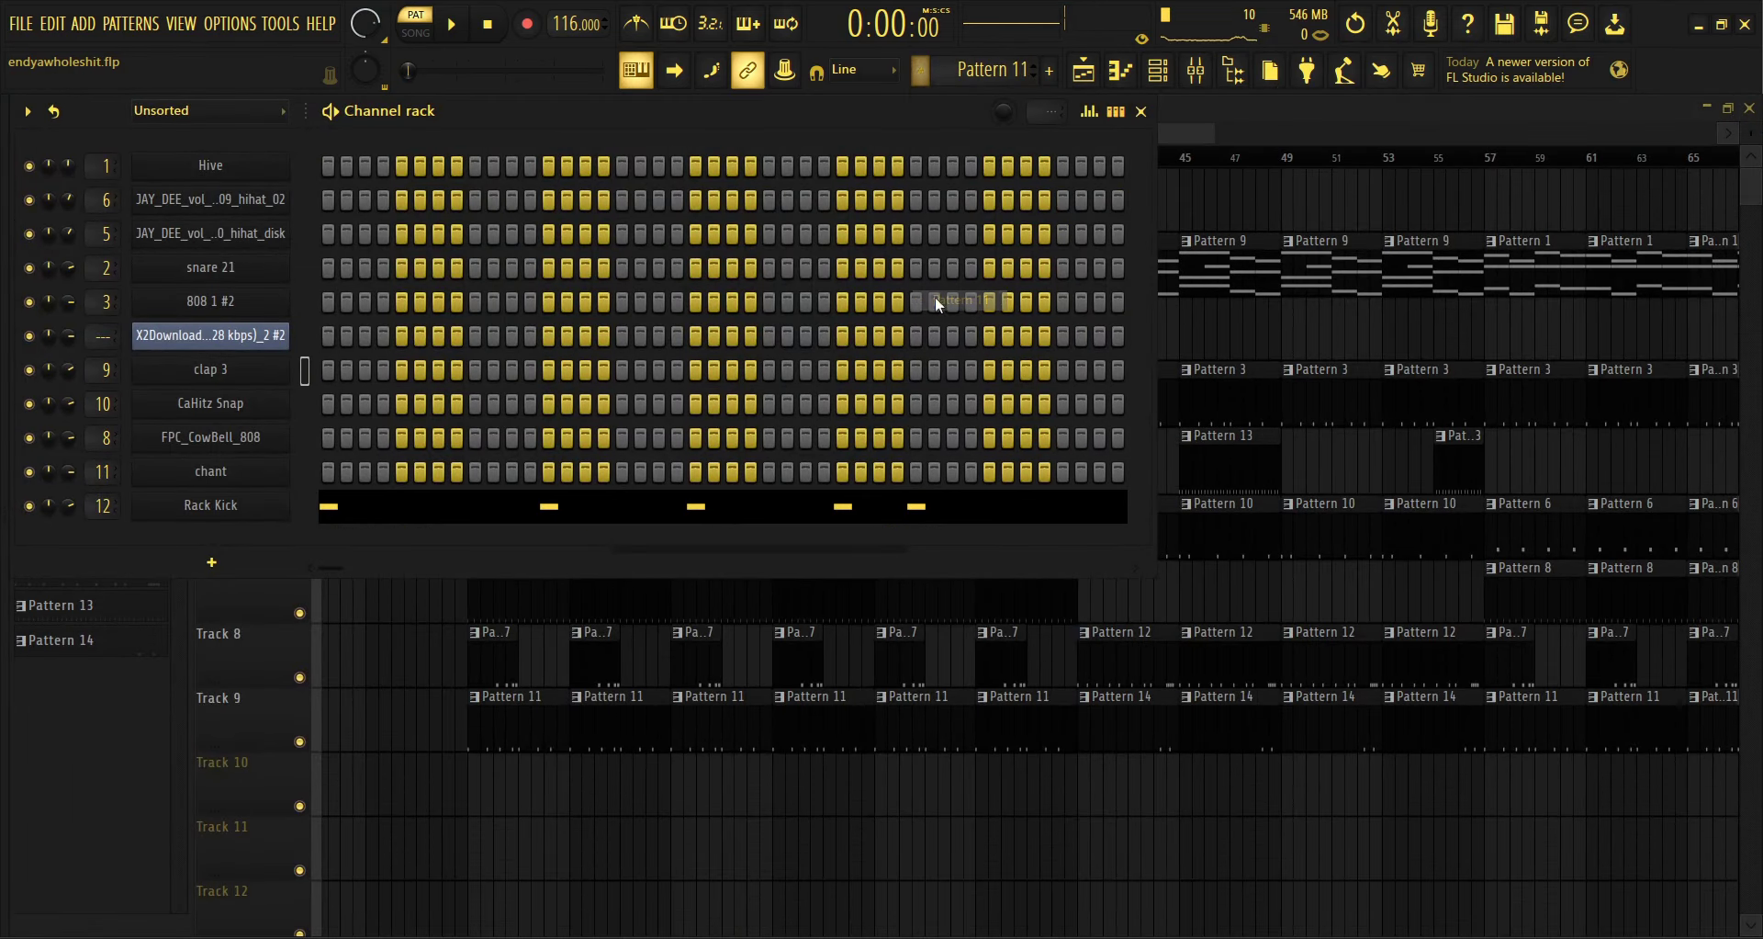
{"action": "left_click", "coordinate": [511, 504]}
{"action": "key", "text": "space"}
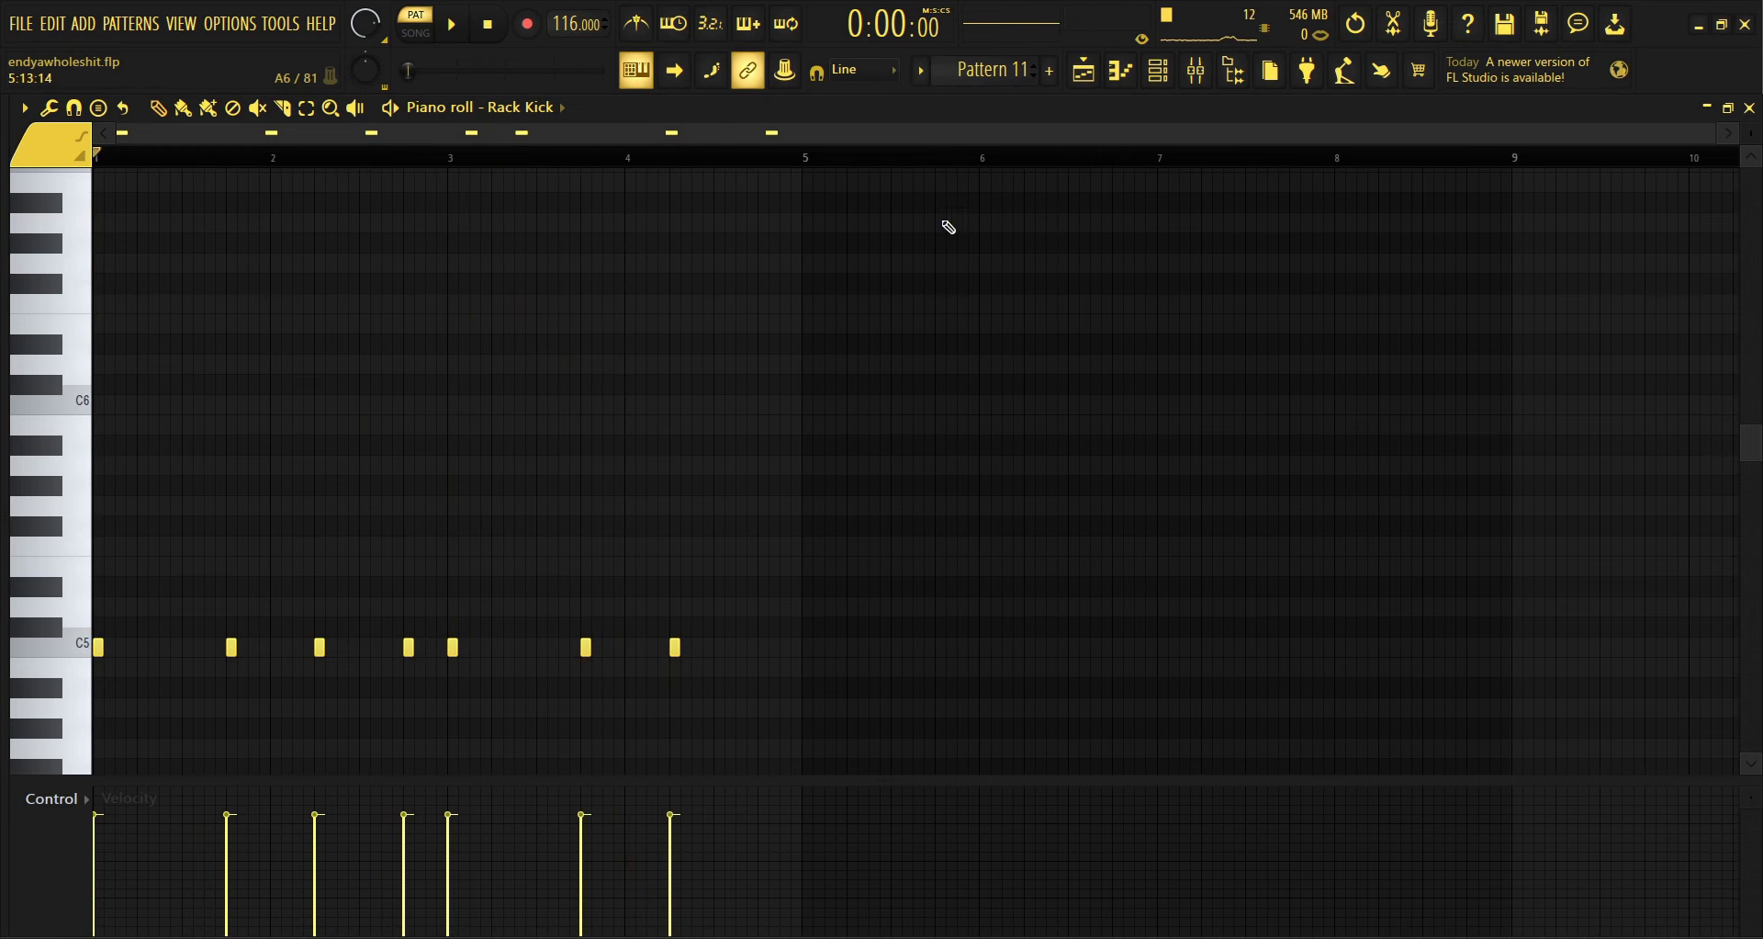
{"action": "left_click", "coordinate": [1752, 109]}
Switch to Pattern 12 and play its Rack Kick notes in the piano roll.
{"action": "left_click", "coordinate": [920, 70]}
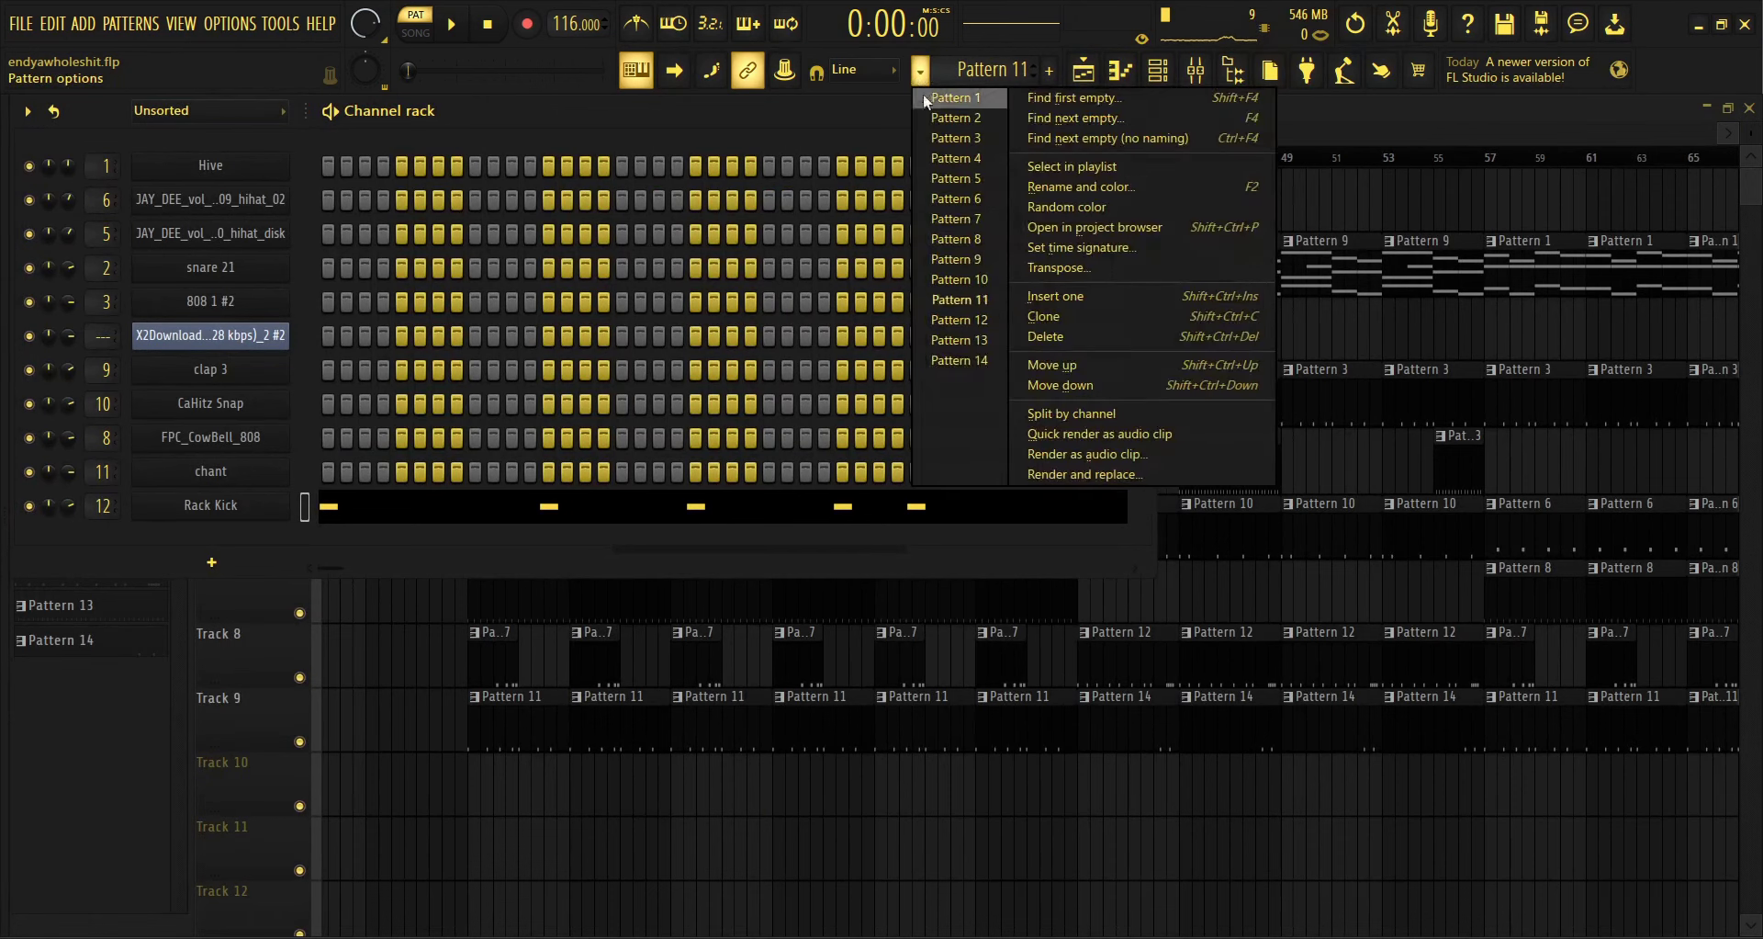
{"action": "left_click", "coordinate": [955, 320]}
{"action": "left_click", "coordinate": [729, 500]}
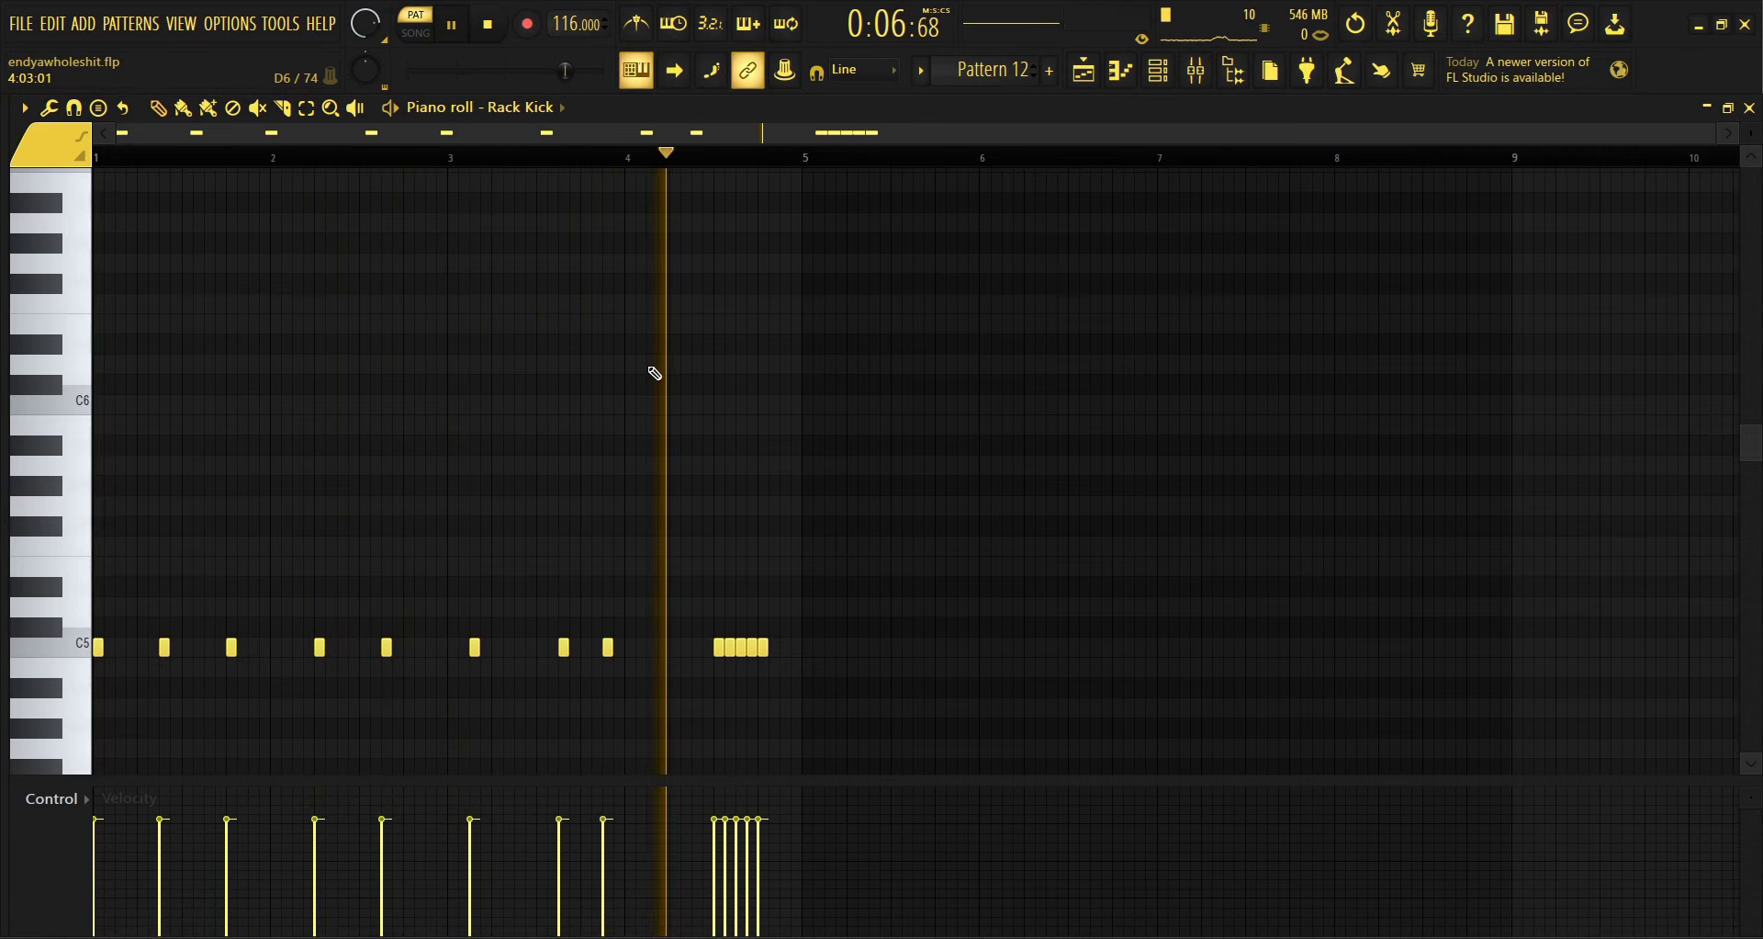
{"action": "key", "text": "space"}
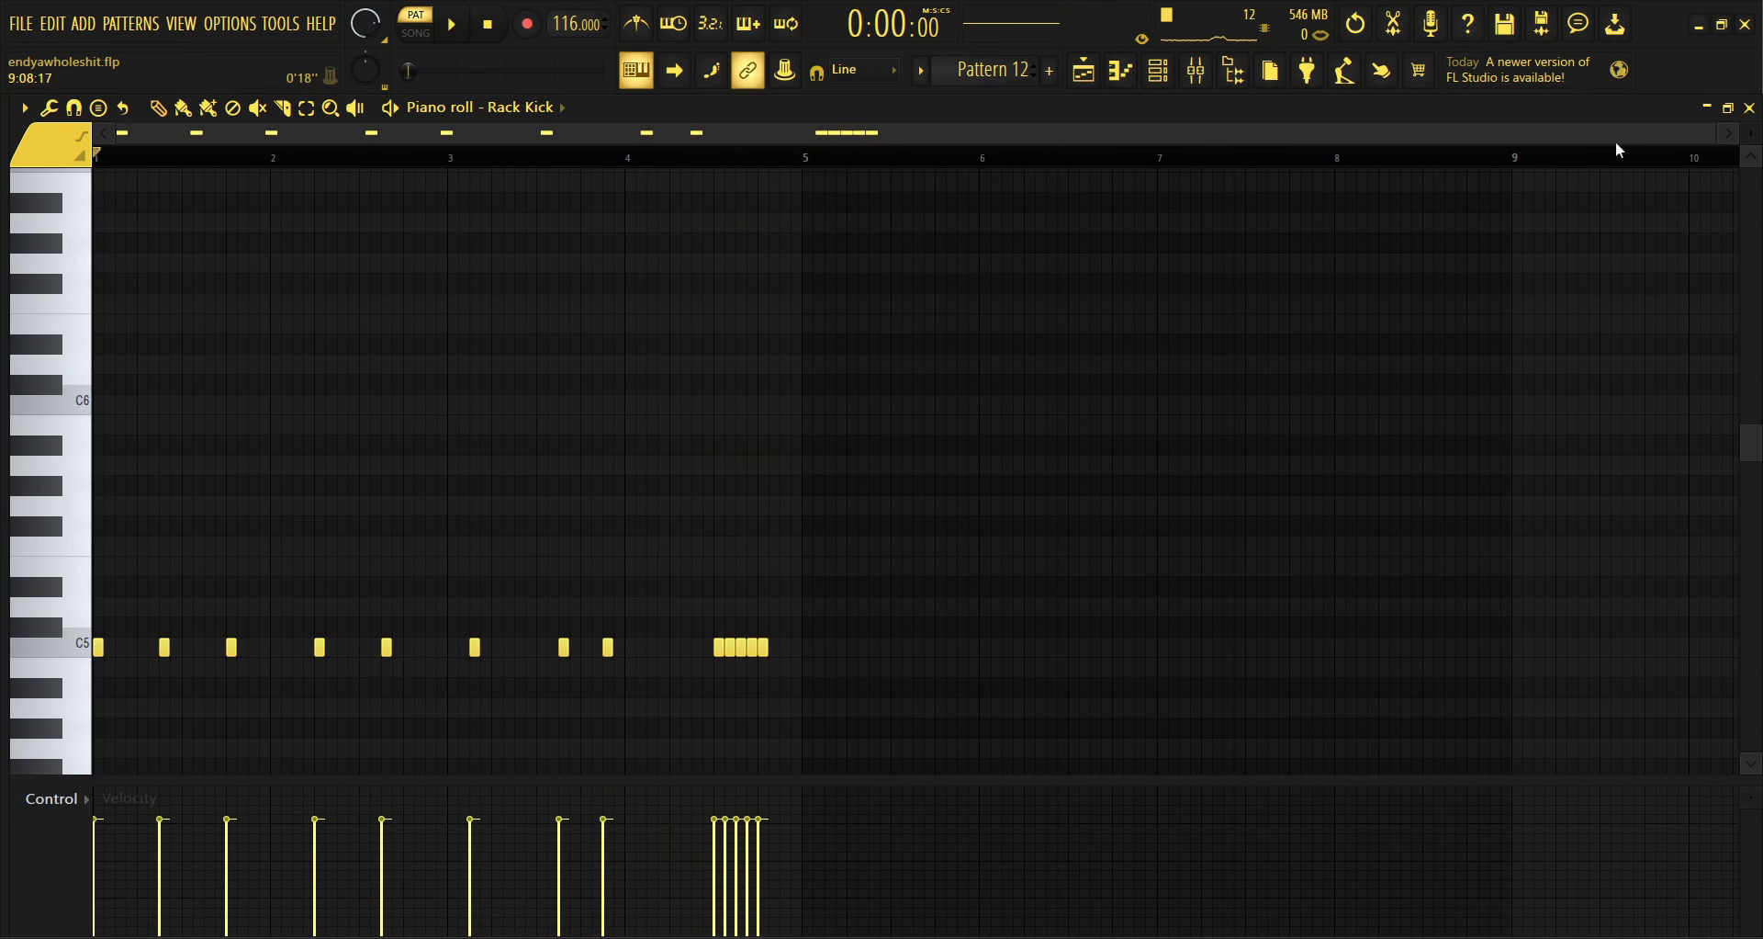
{"action": "left_click", "coordinate": [1750, 108]}
Switch to Pattern 13 and play its two hi-hat channels from the channel rack.
{"action": "left_click", "coordinate": [928, 81]}
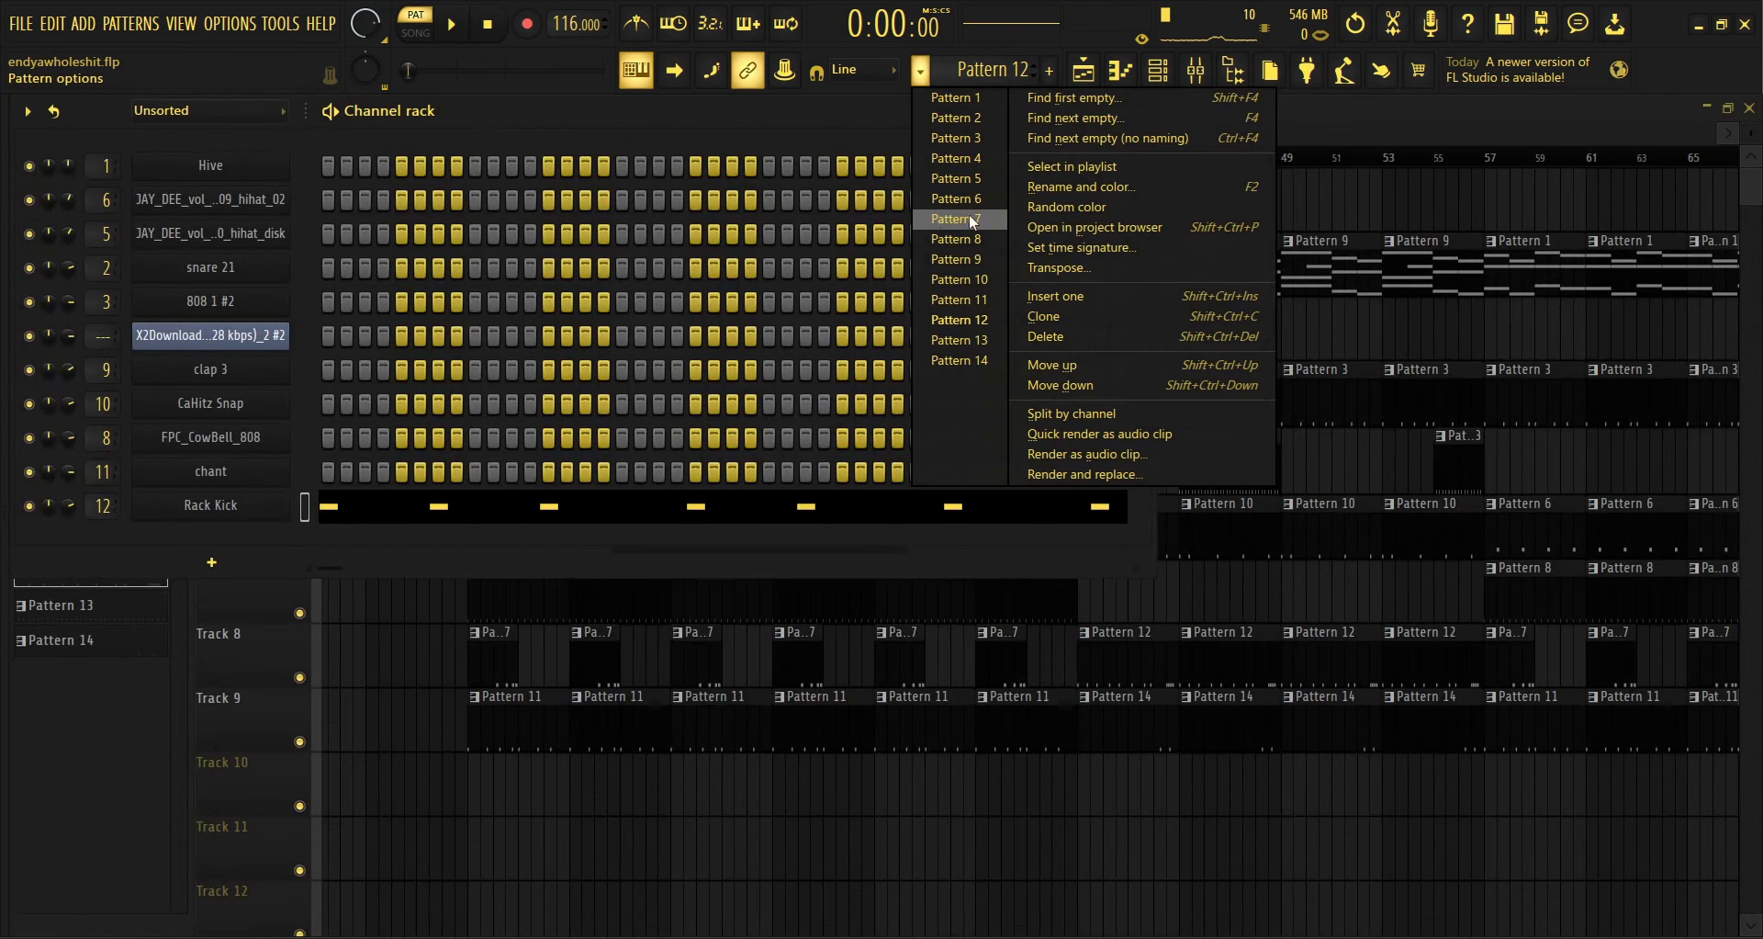
{"action": "left_click", "coordinate": [972, 342]}
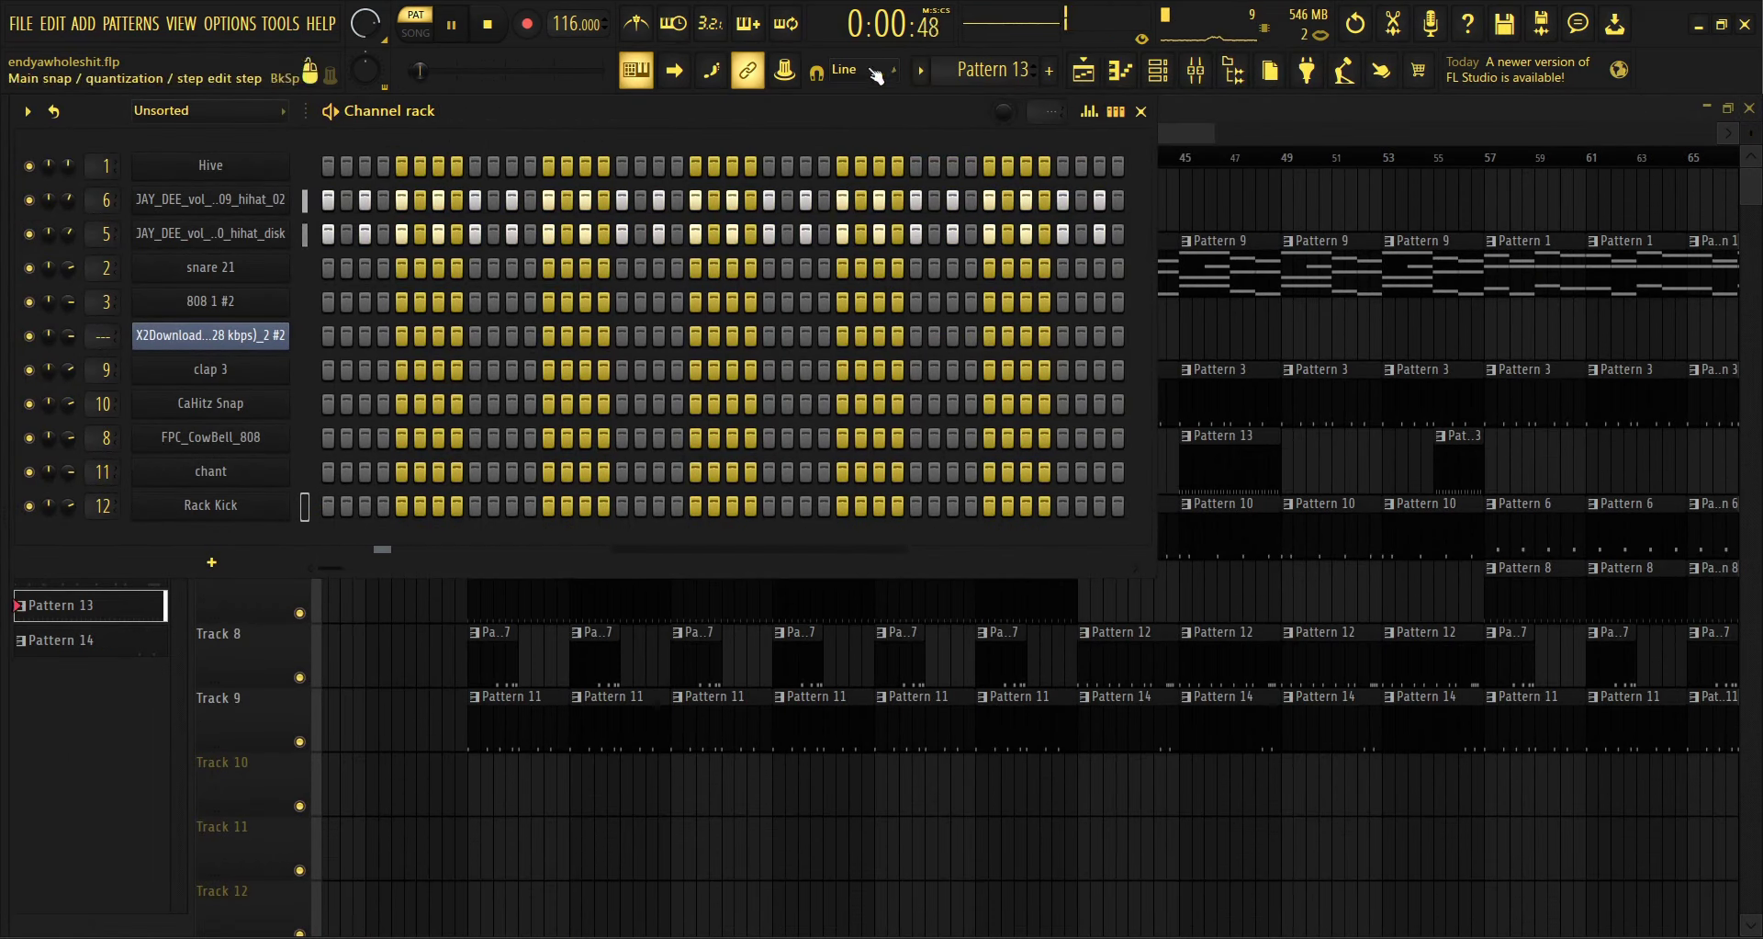
Switch to Pattern 14 and play its FPC_CowBell_808 notes in the piano roll.
{"action": "left_click", "coordinate": [931, 77]}
{"action": "left_click", "coordinate": [966, 360]}
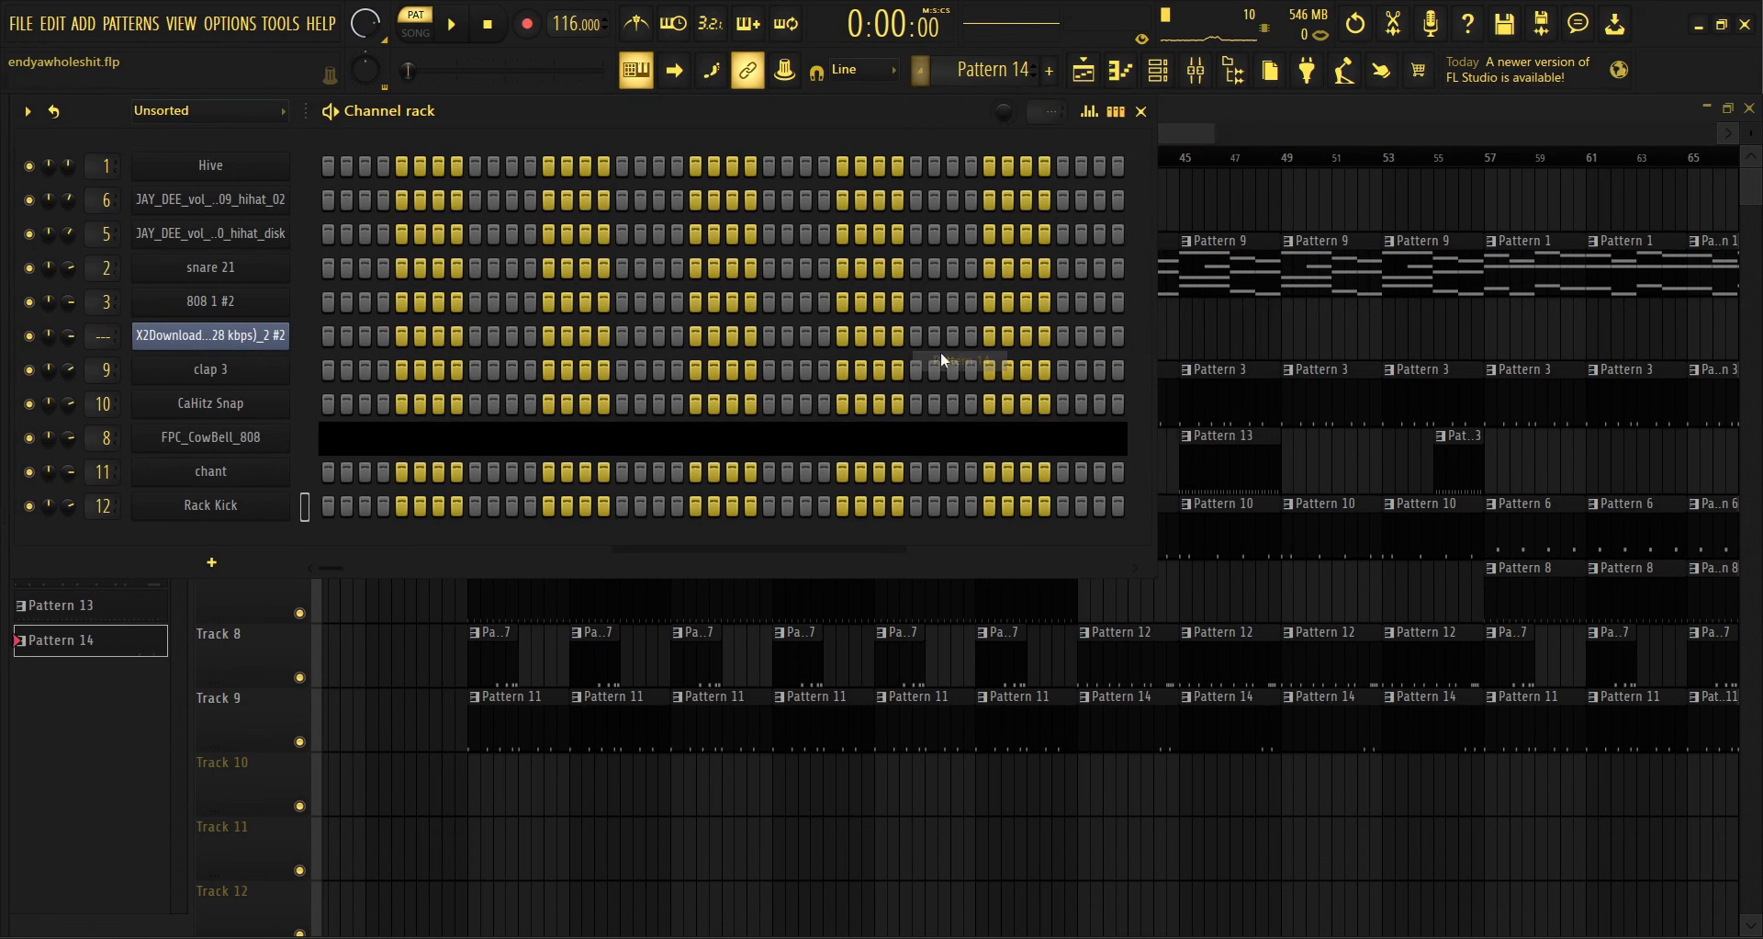
{"action": "left_click", "coordinate": [459, 439]}
{"action": "left_click", "coordinate": [615, 158]}
{"action": "key", "text": "space"}
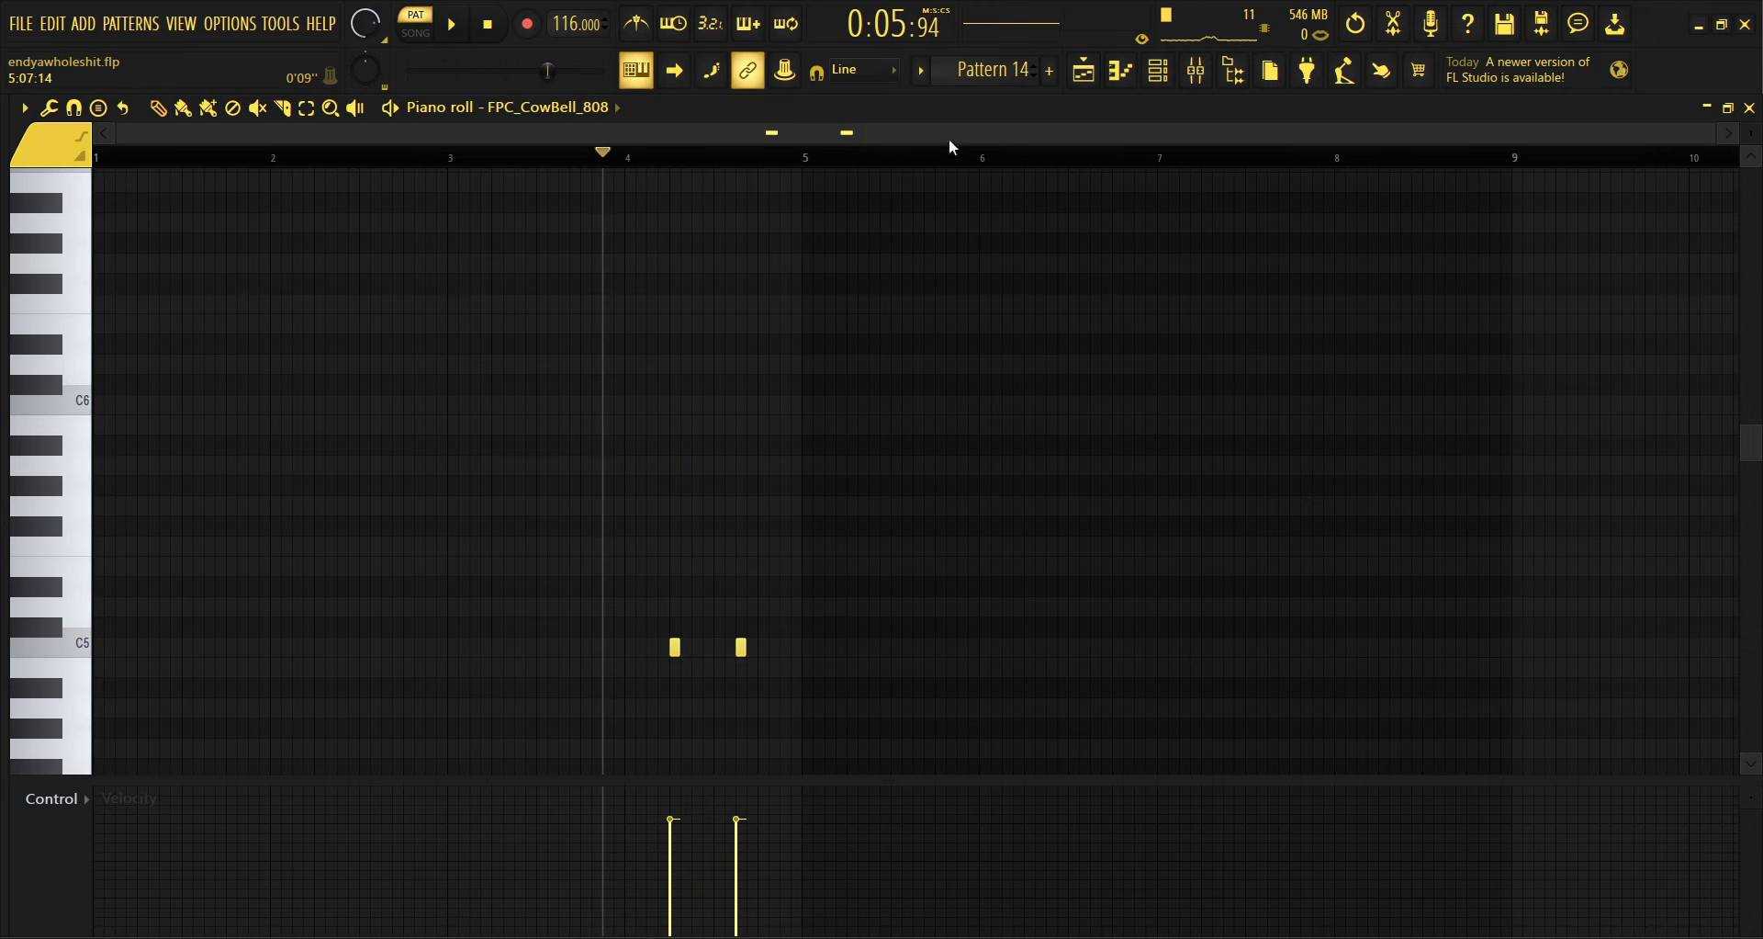
{"action": "left_click", "coordinate": [1750, 108]}
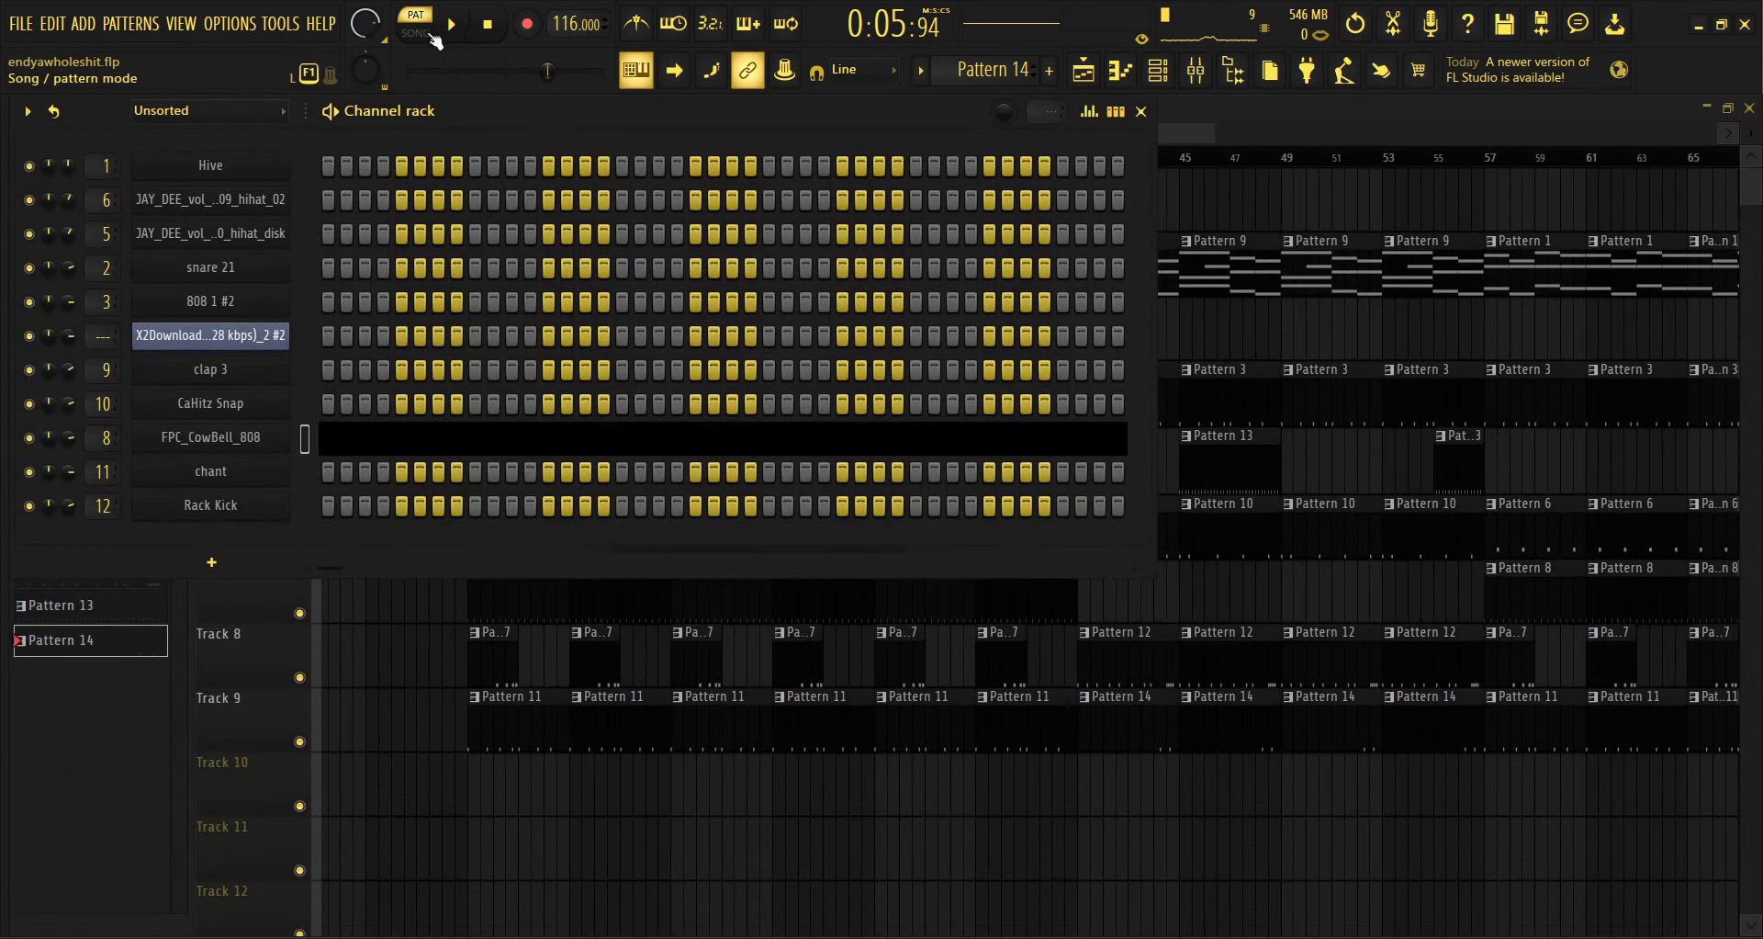
Show the full playlist arrangement and play it from the start in song mode.
{"action": "left_click", "coordinate": [614, 811]}
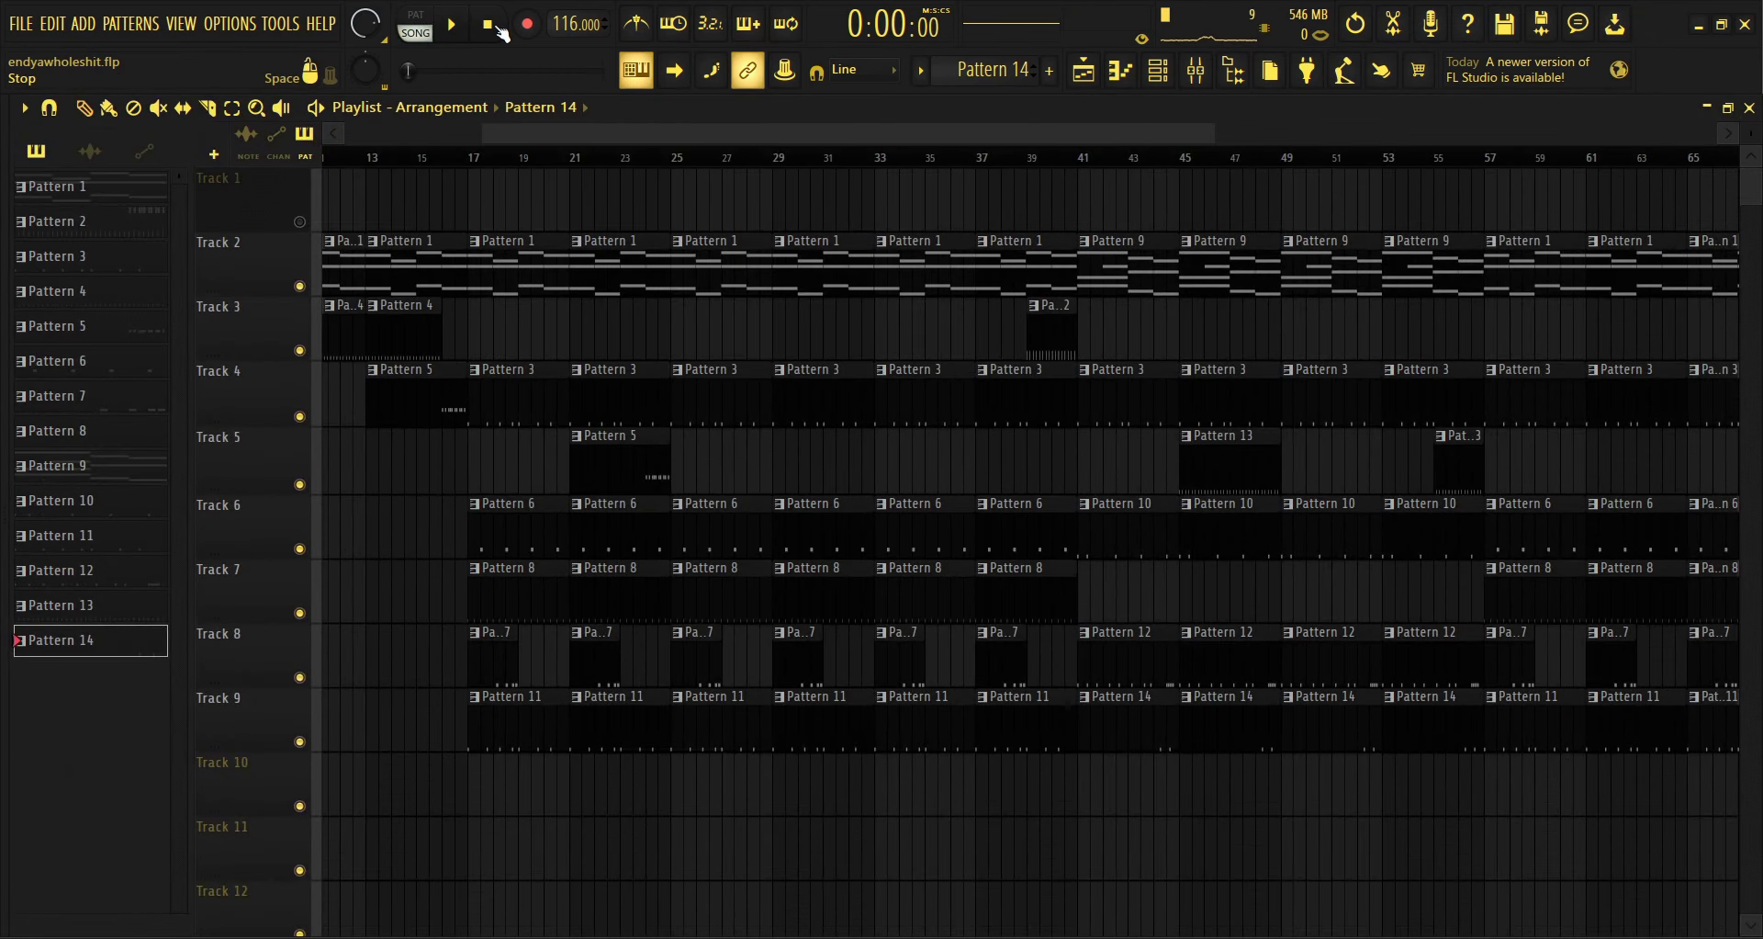
{"action": "scroll", "coordinate": [521, 264], "scroll_direction": "down", "scroll_amount": 4}
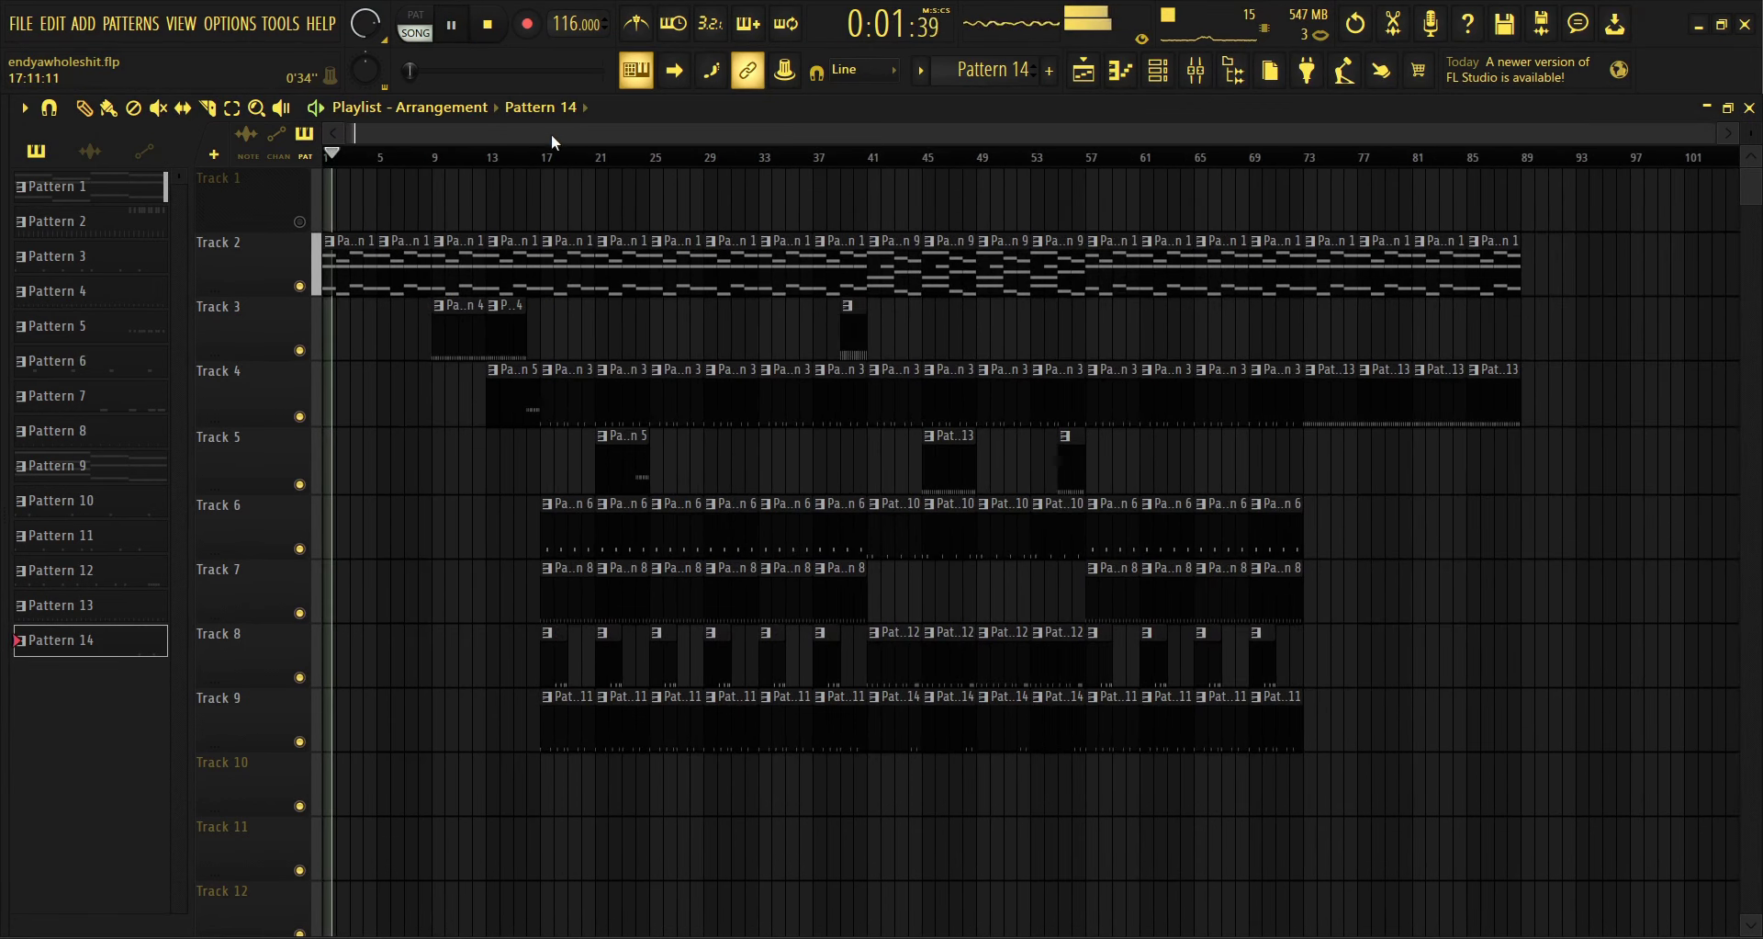
{"action": "scroll", "coordinate": [474, 203], "scroll_direction": "up", "scroll_amount": 4}
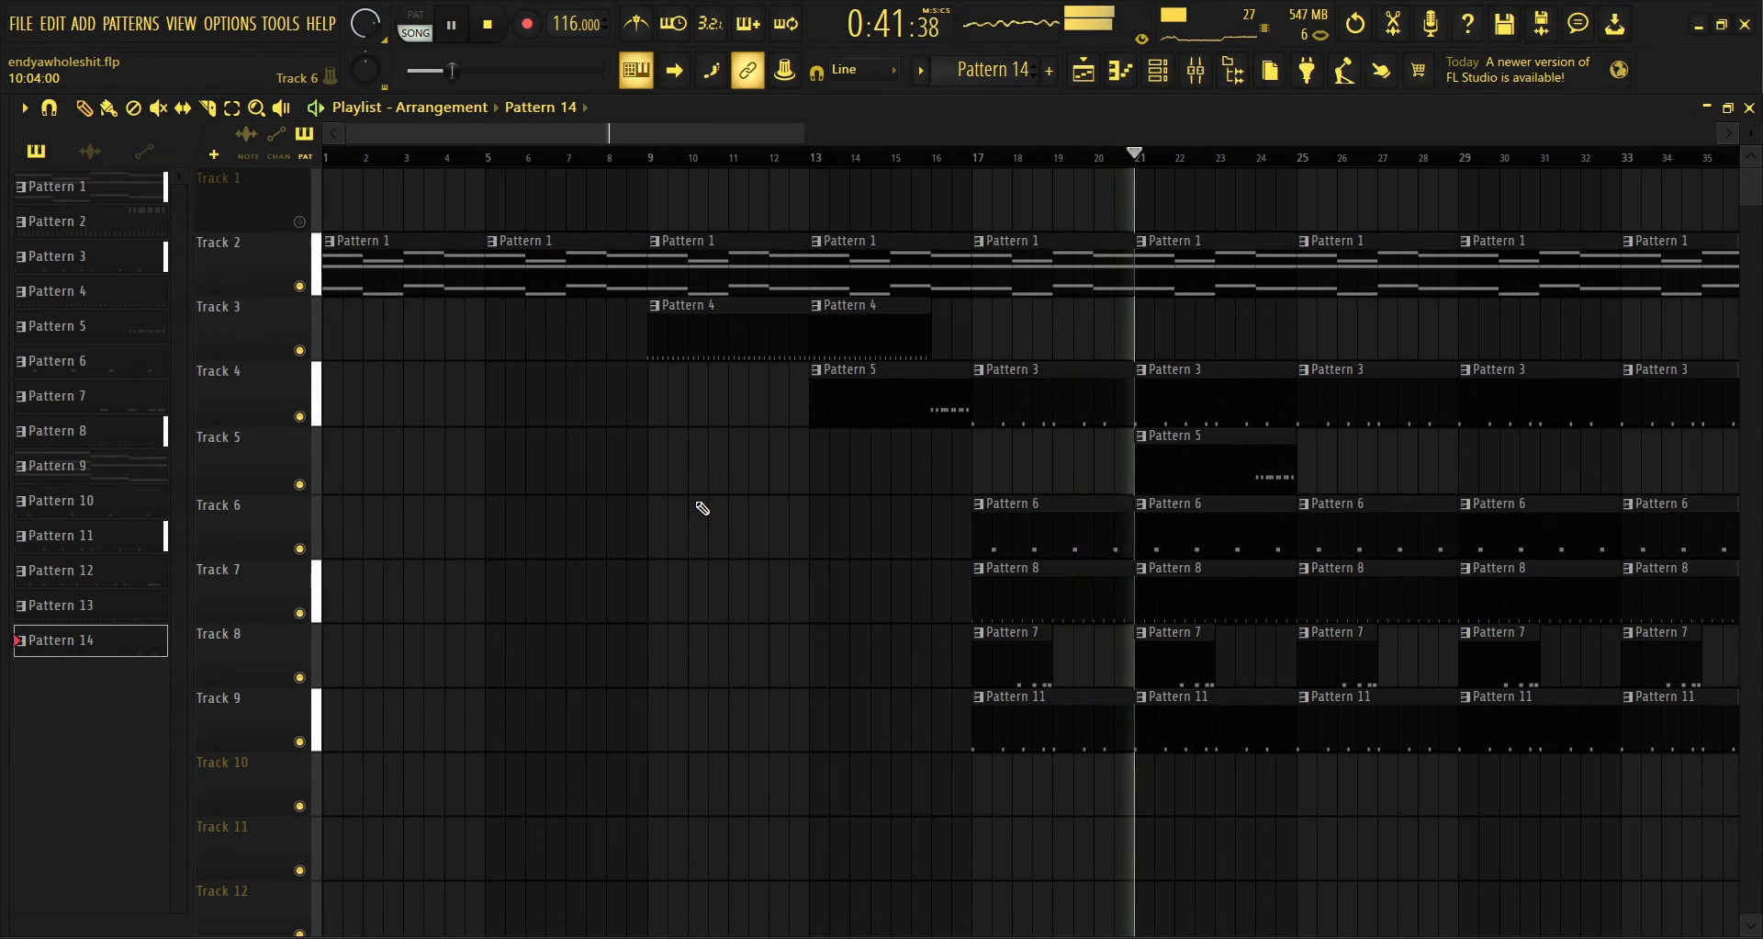
{"action": "scroll", "coordinate": [703, 508], "scroll_direction": "down", "scroll_amount": 6}
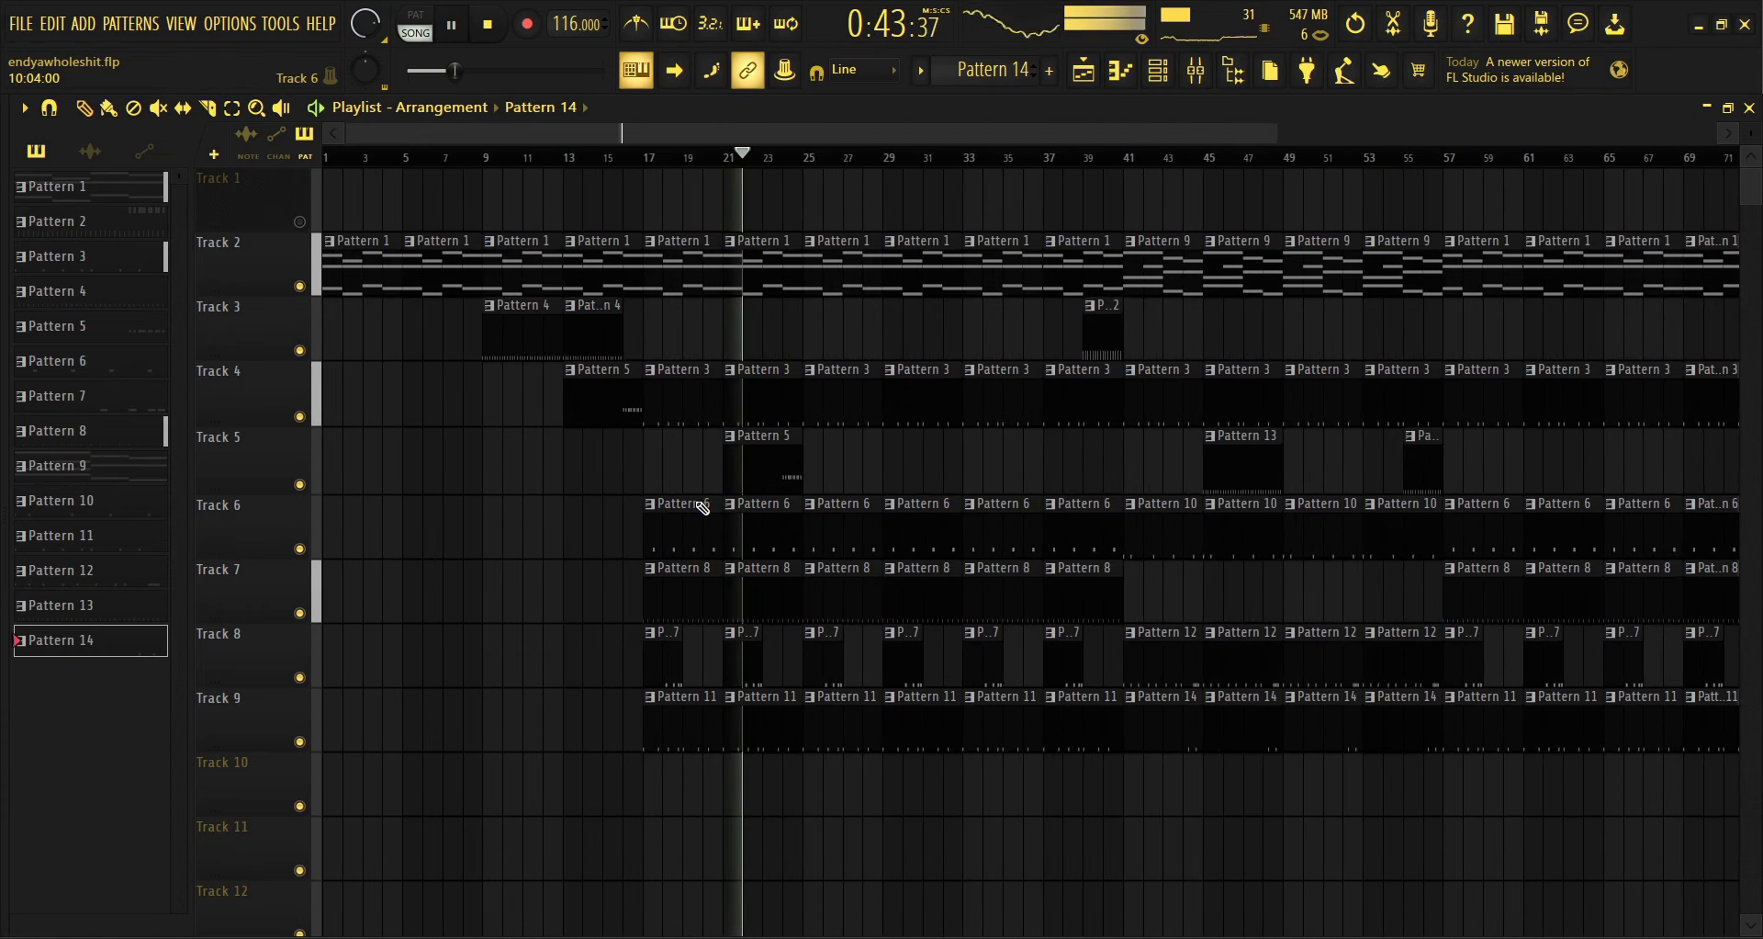